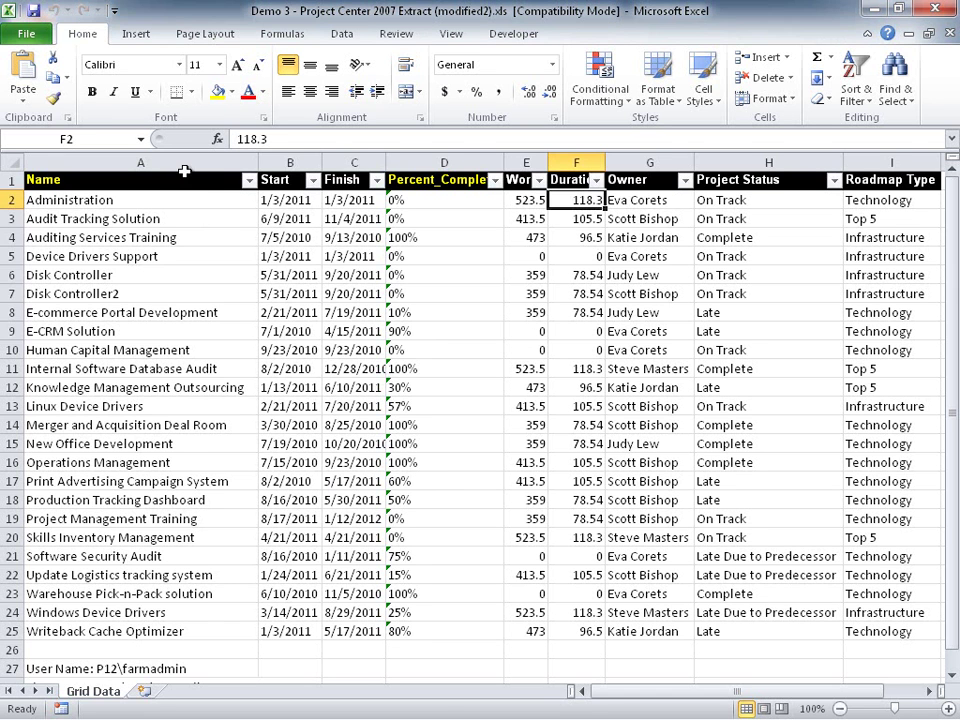
Step: Examine the project extract's Name, Start, Finish, Percent_Complete, Work, Duration, Owner, Project Status and Roadmap Type columns and the required headers
click(146, 160)
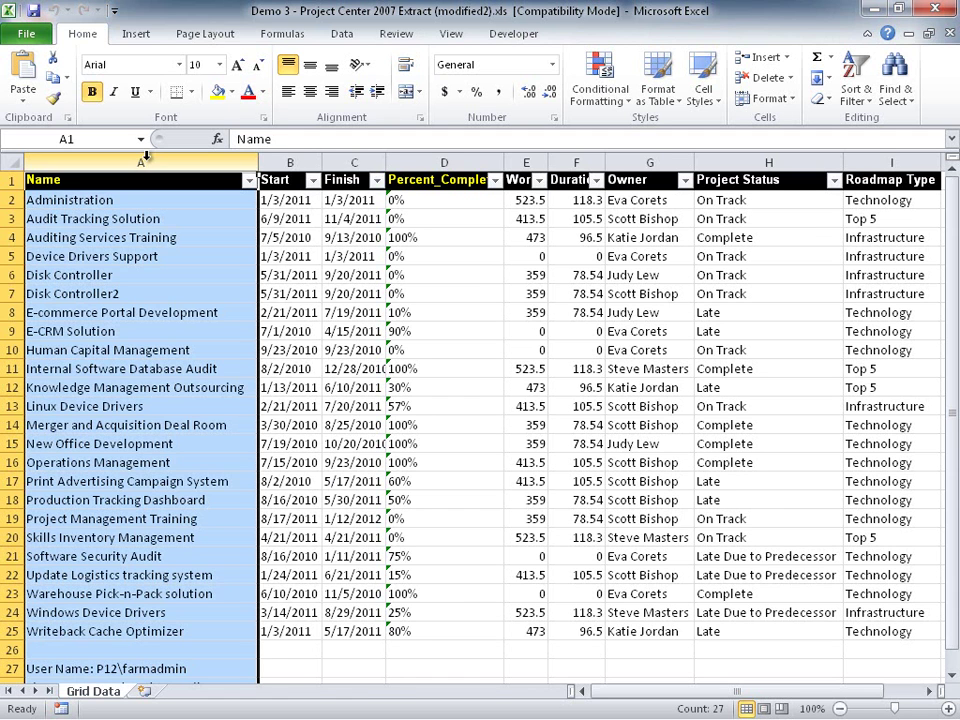
drag(290, 160, 350, 161)
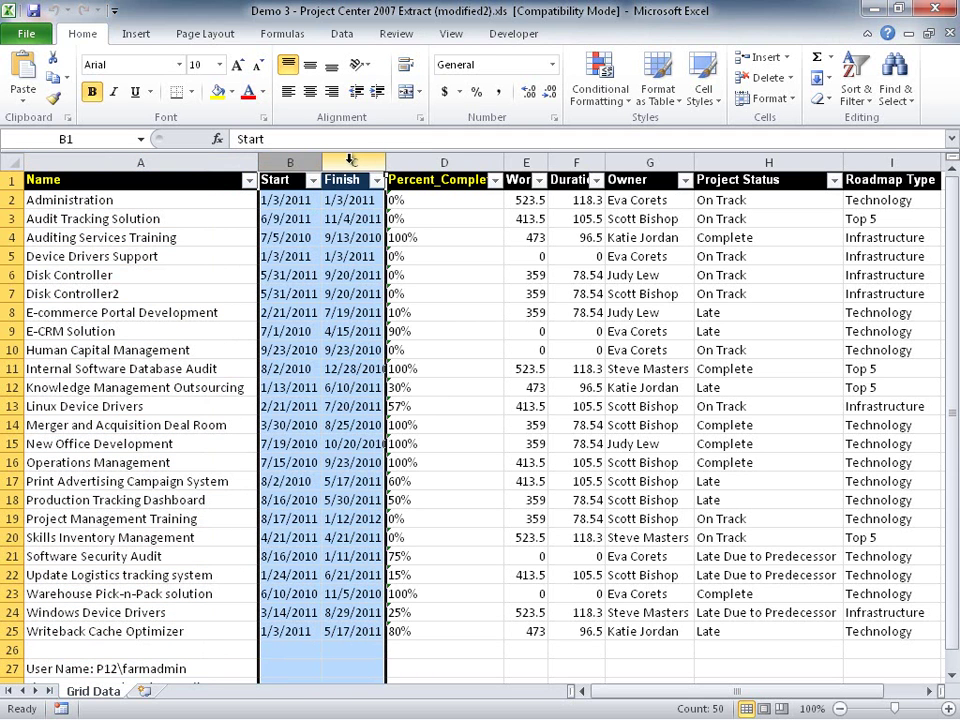
click(448, 160)
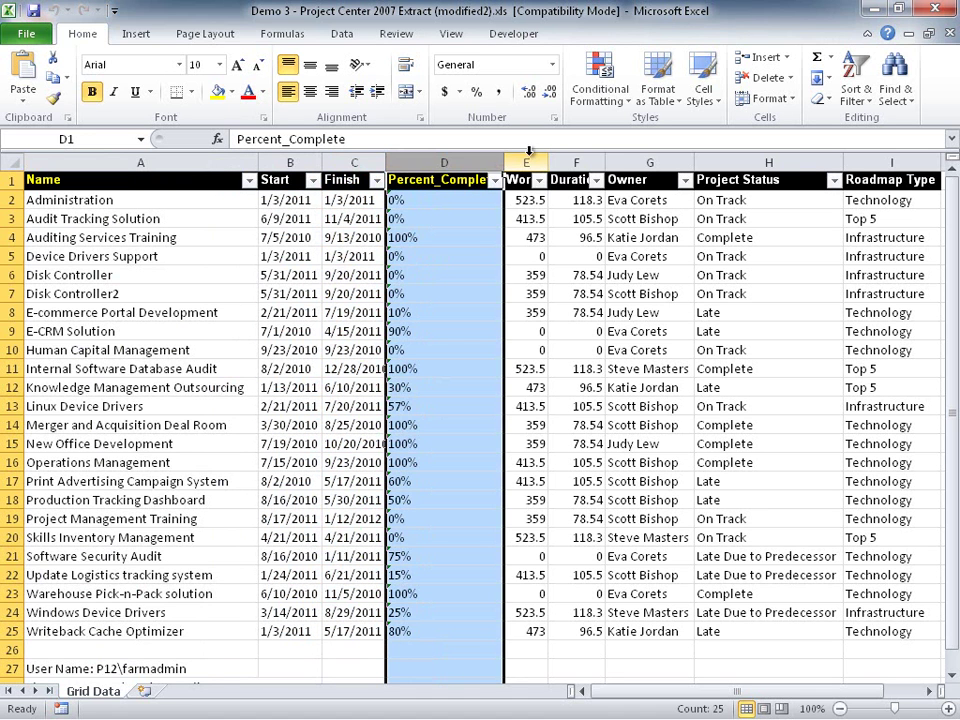
drag(527, 162, 583, 157)
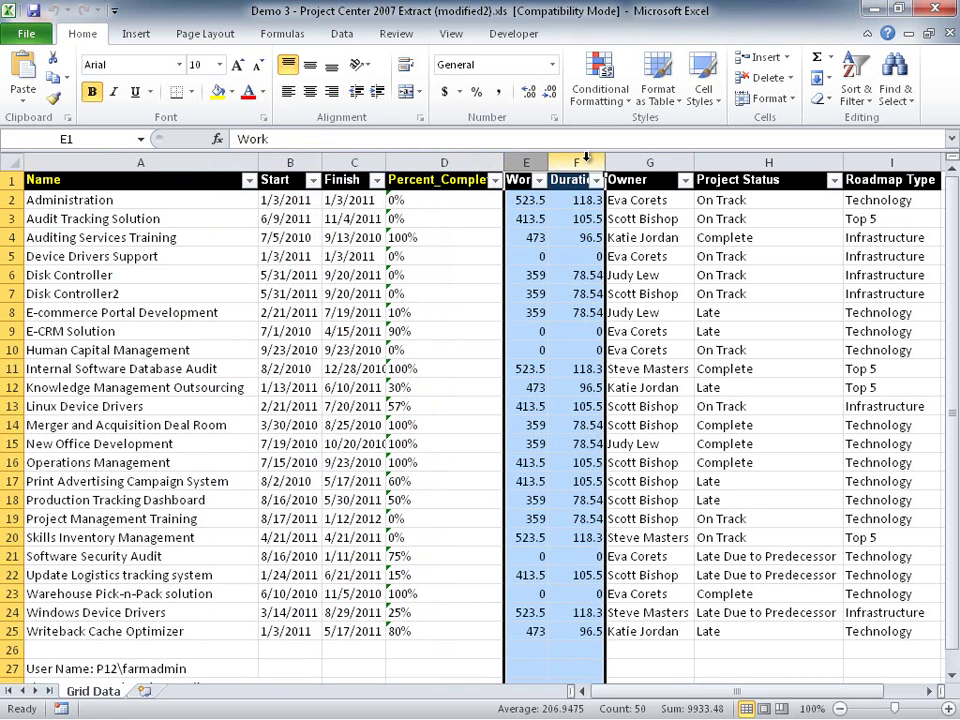
drag(643, 157, 643, 155)
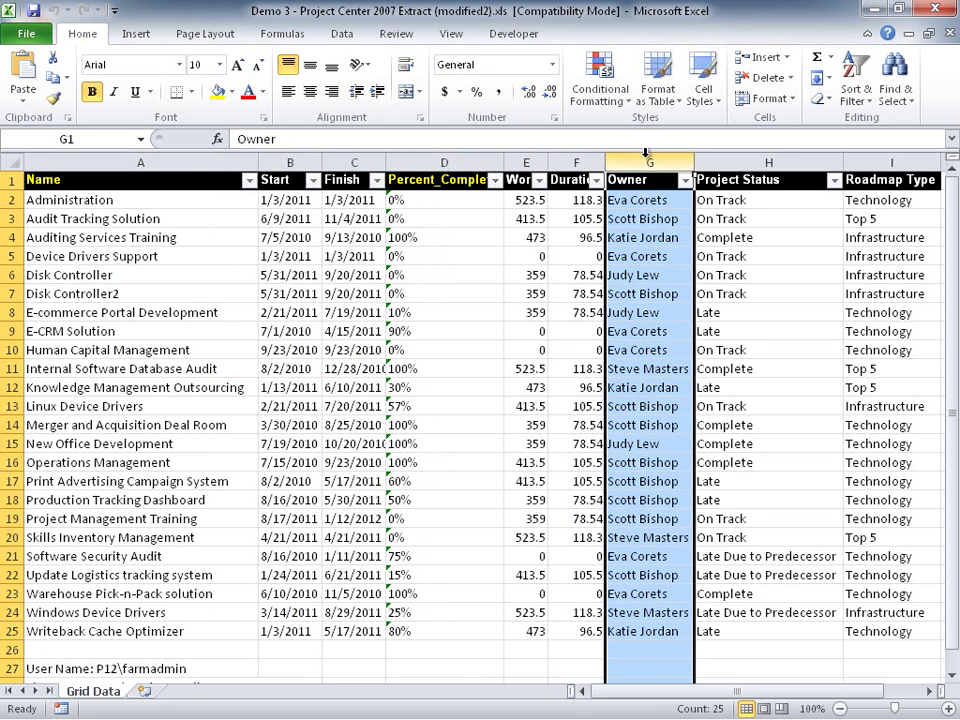
click(768, 160)
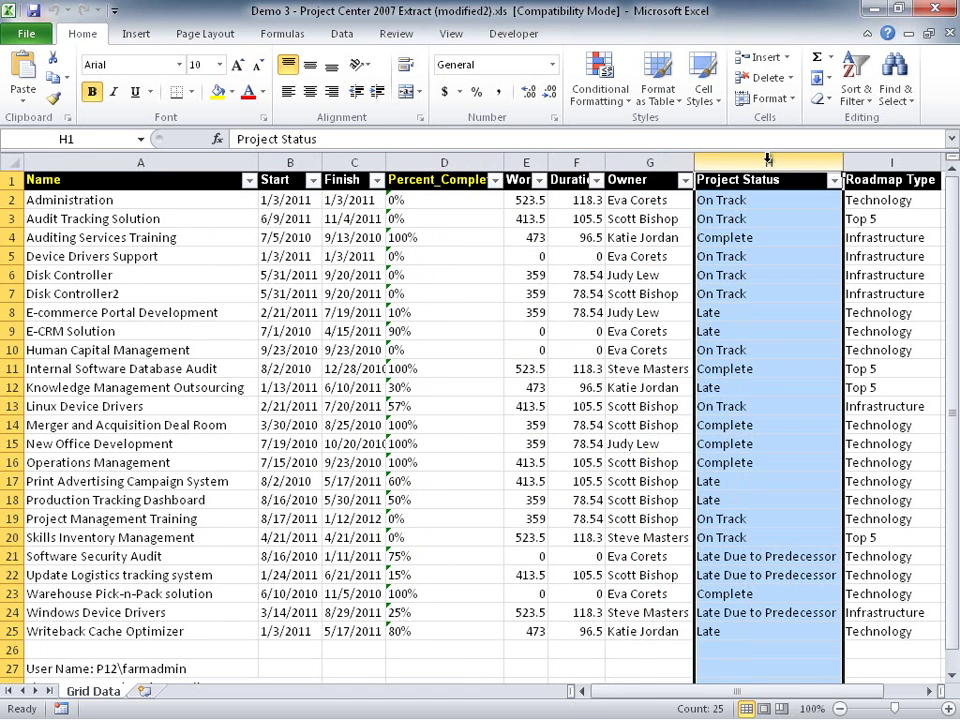
click(900, 159)
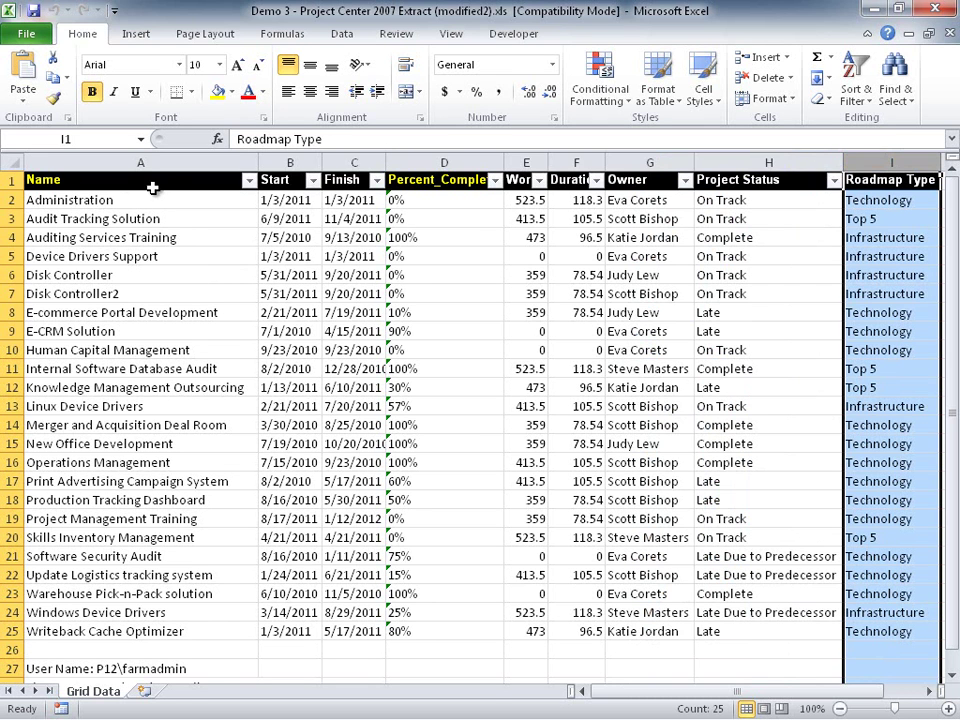
click(112, 181)
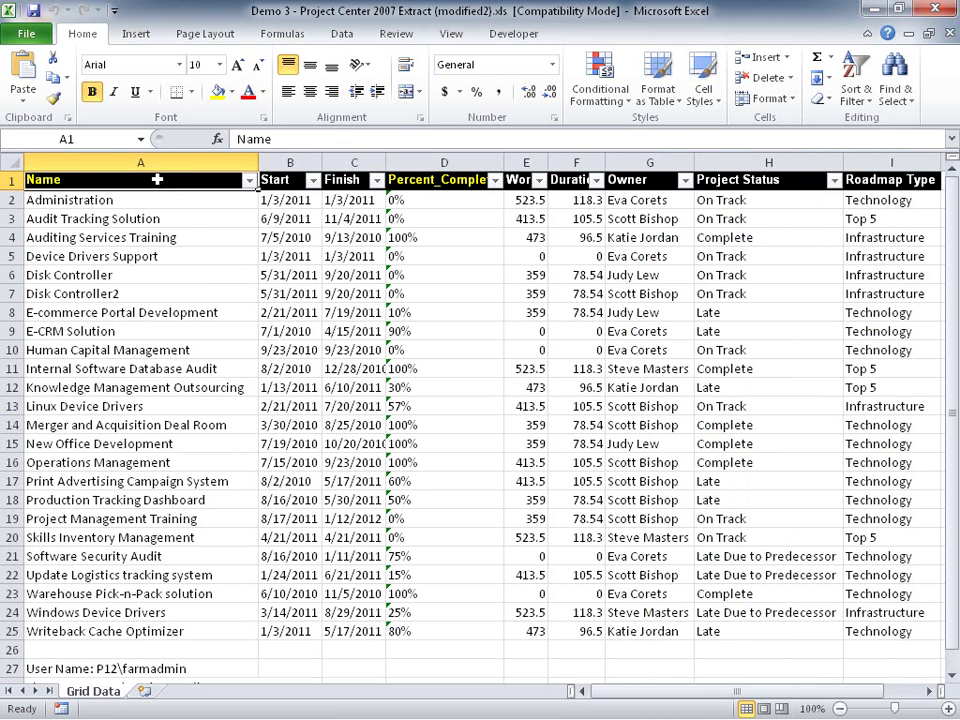
click(289, 181)
drag(289, 181, 360, 181)
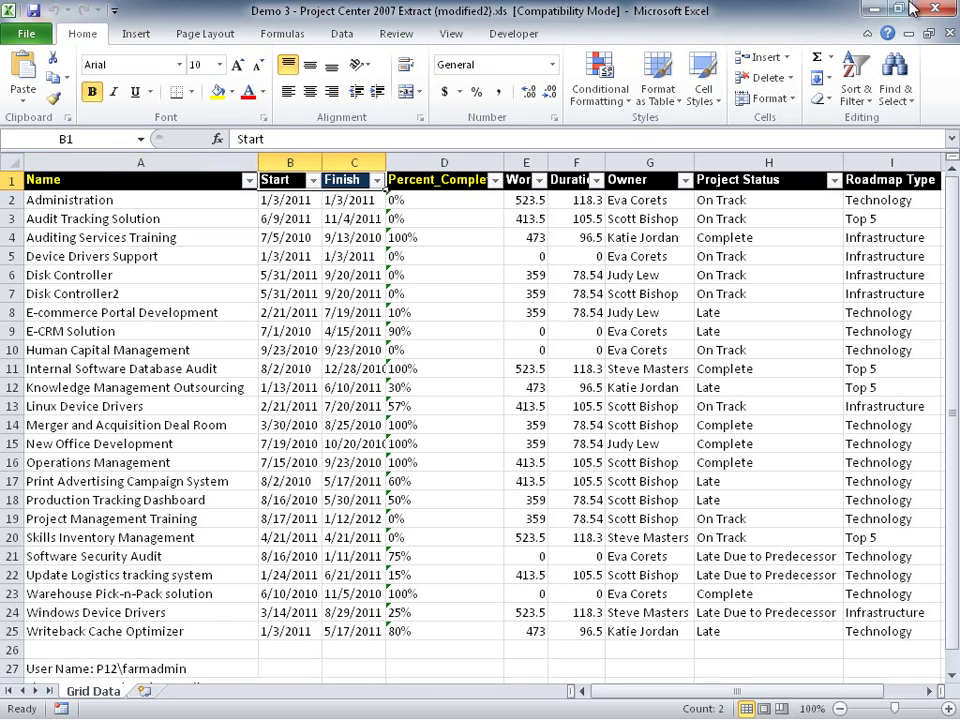
Step: Switch to Visibility.Biz Swimlane Timeline and load the Excel file "Demo 3 - Project Center 2007 Extract (modified2).xls" as its data source
click(898, 12)
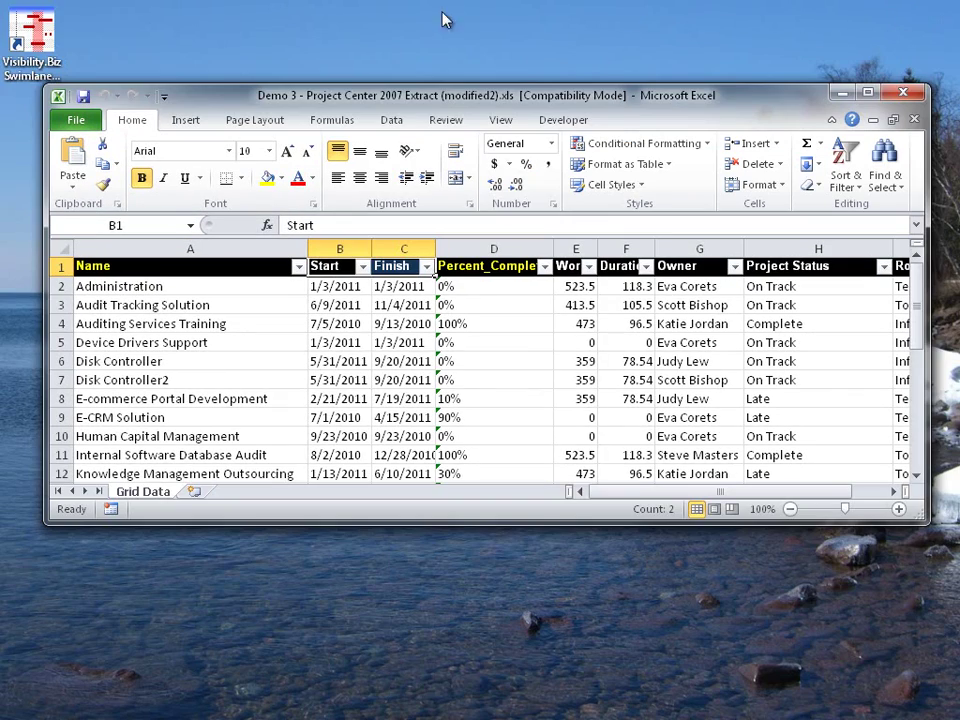
double_click(38, 36)
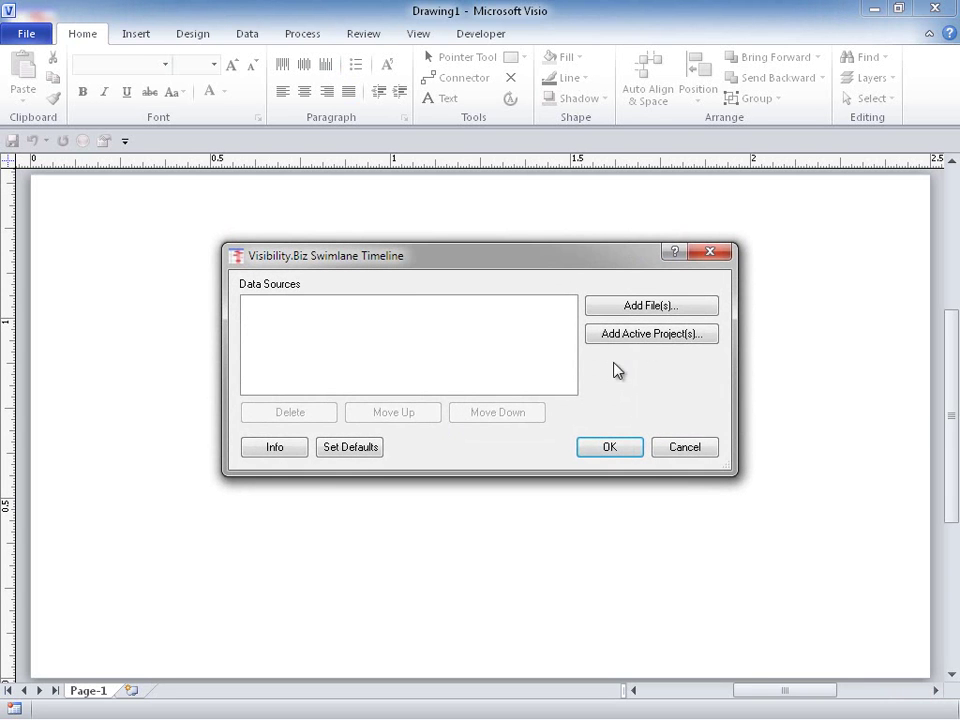
click(640, 308)
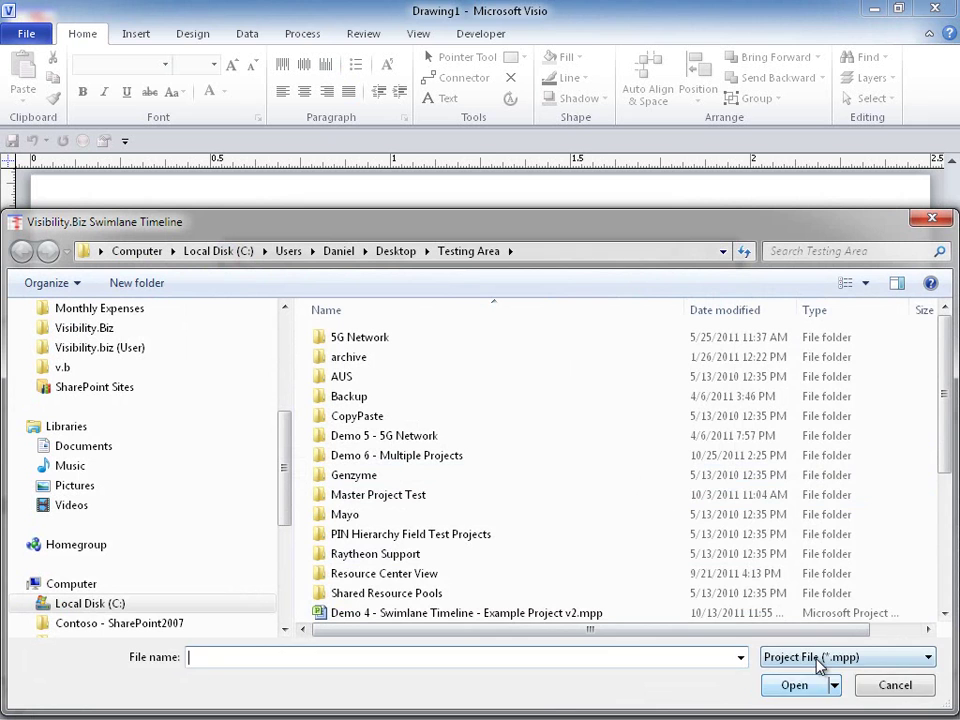
click(820, 660)
click(799, 690)
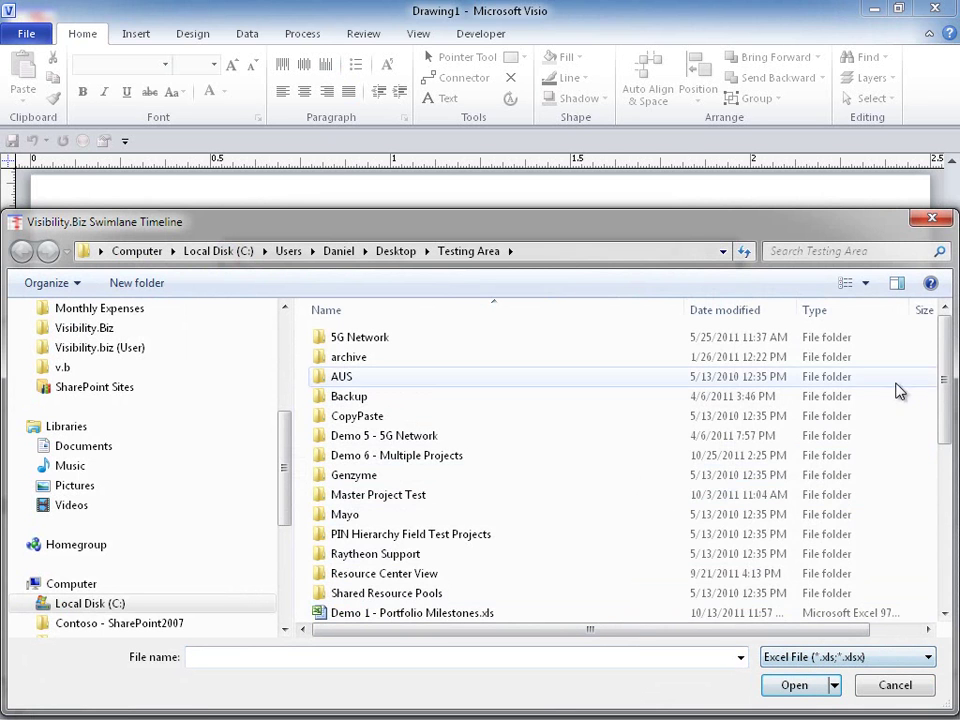
scroll(898, 390, down, 4)
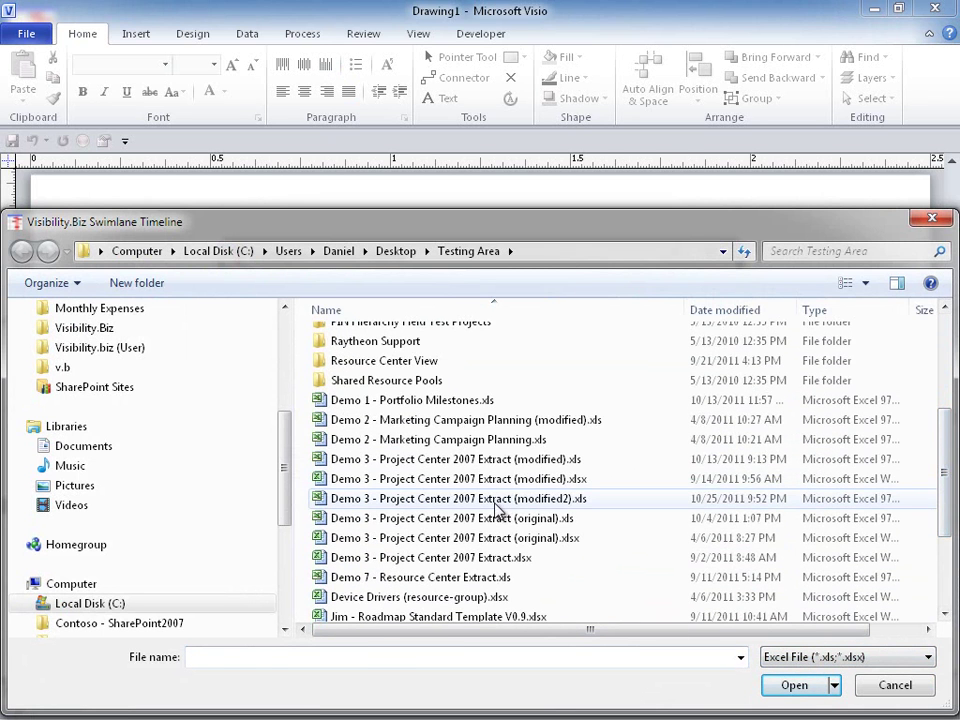
double_click(497, 500)
click(598, 445)
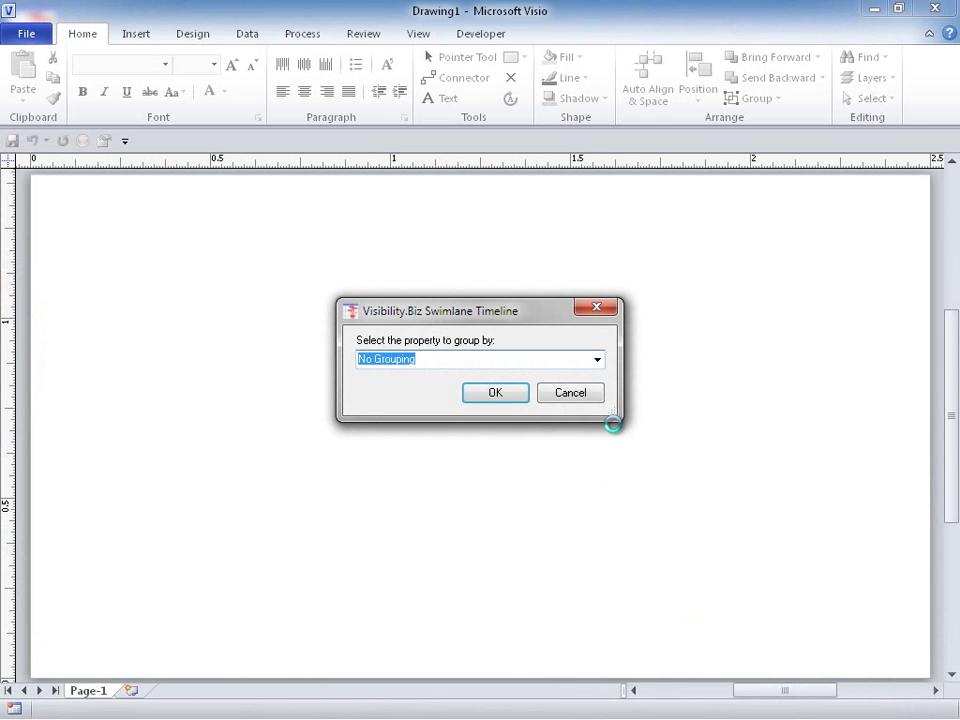
Step: Generate the swimlane timeline grouped by the Project Status property
click(597, 360)
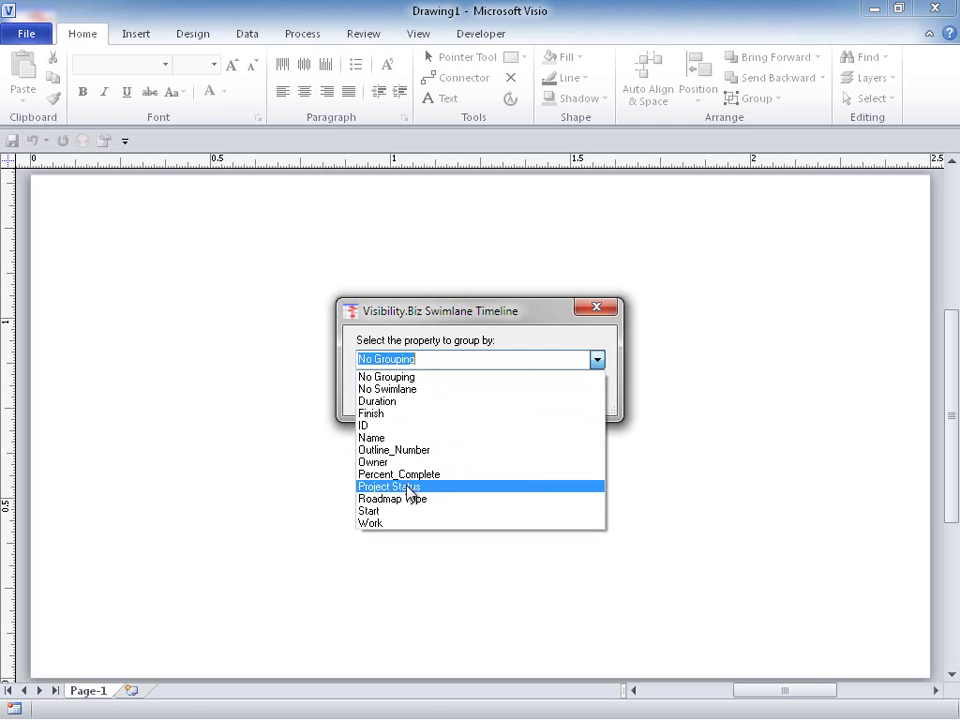
click(410, 489)
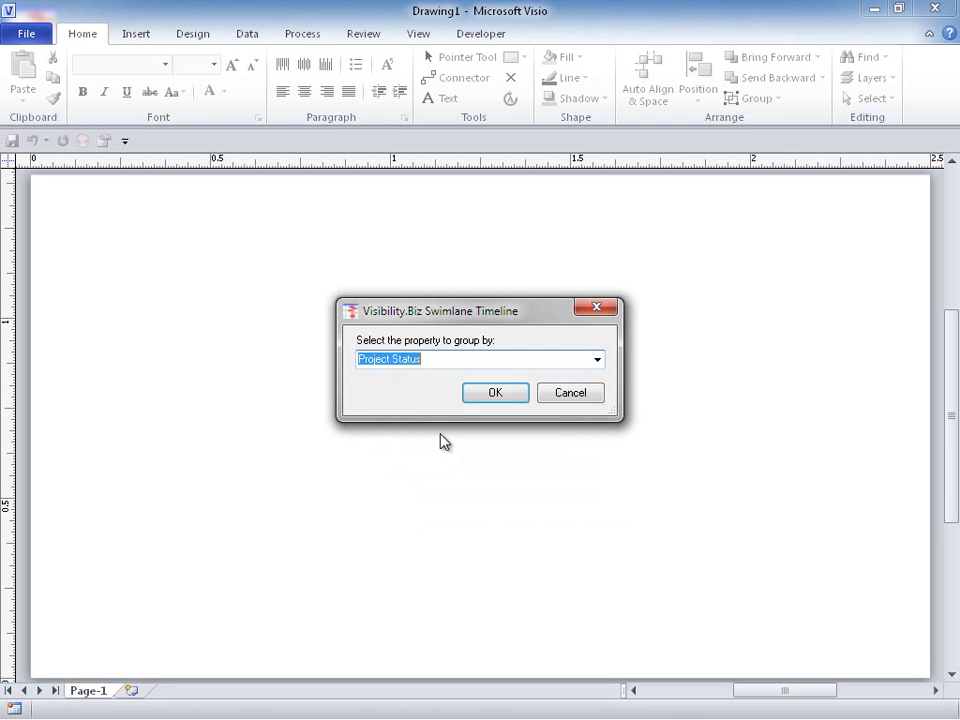
click(497, 394)
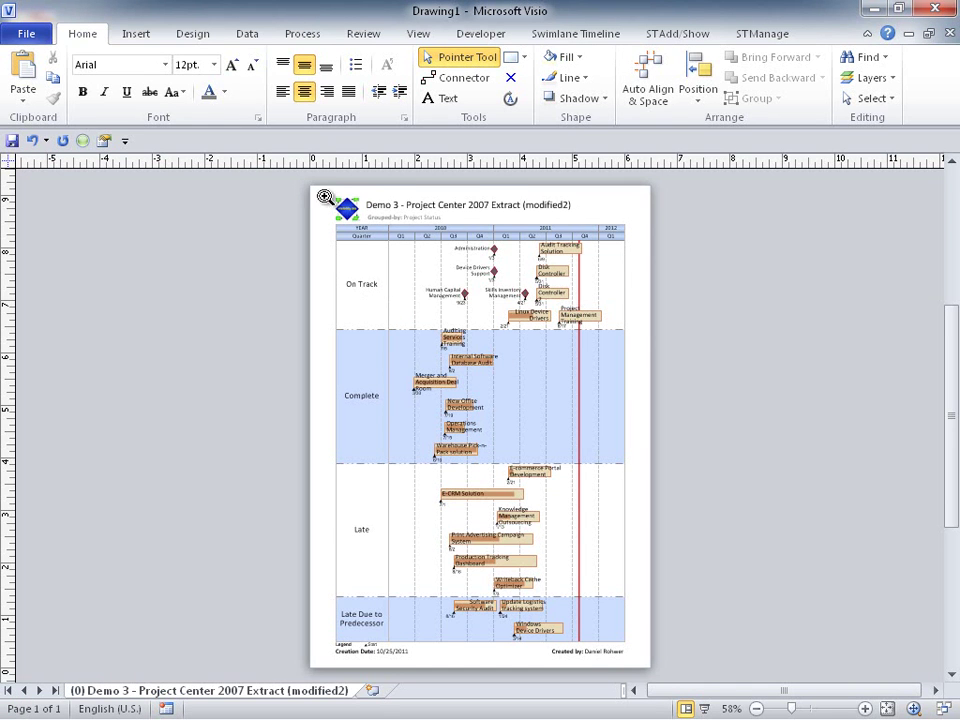
Step: Set the timeline's task height to Short and hide the Today Line
drag(325, 196, 636, 455)
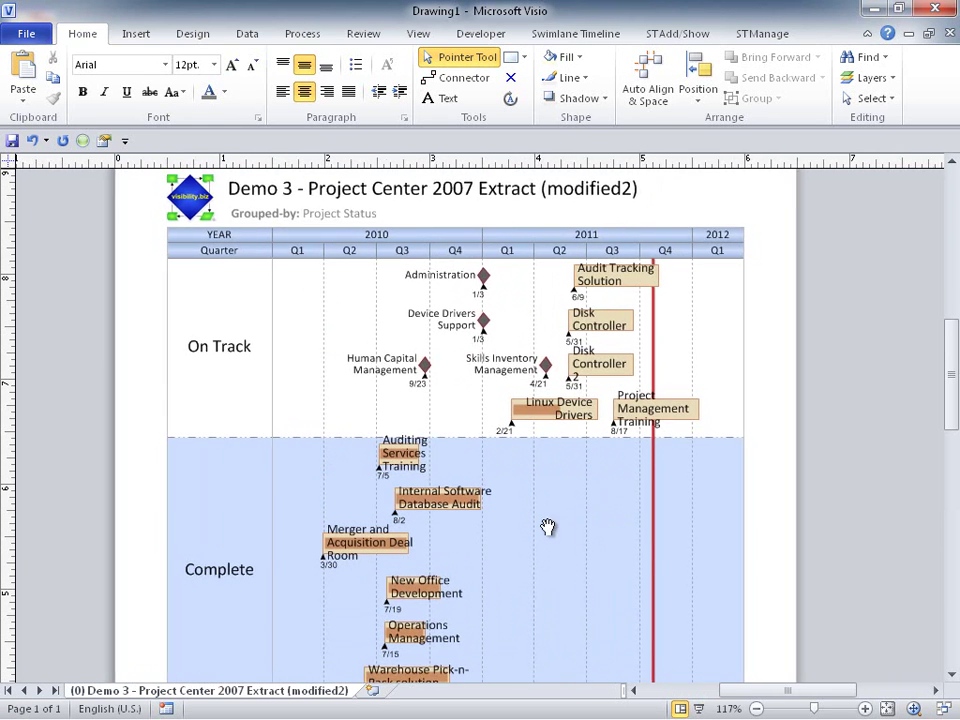
drag(548, 527, 533, 526)
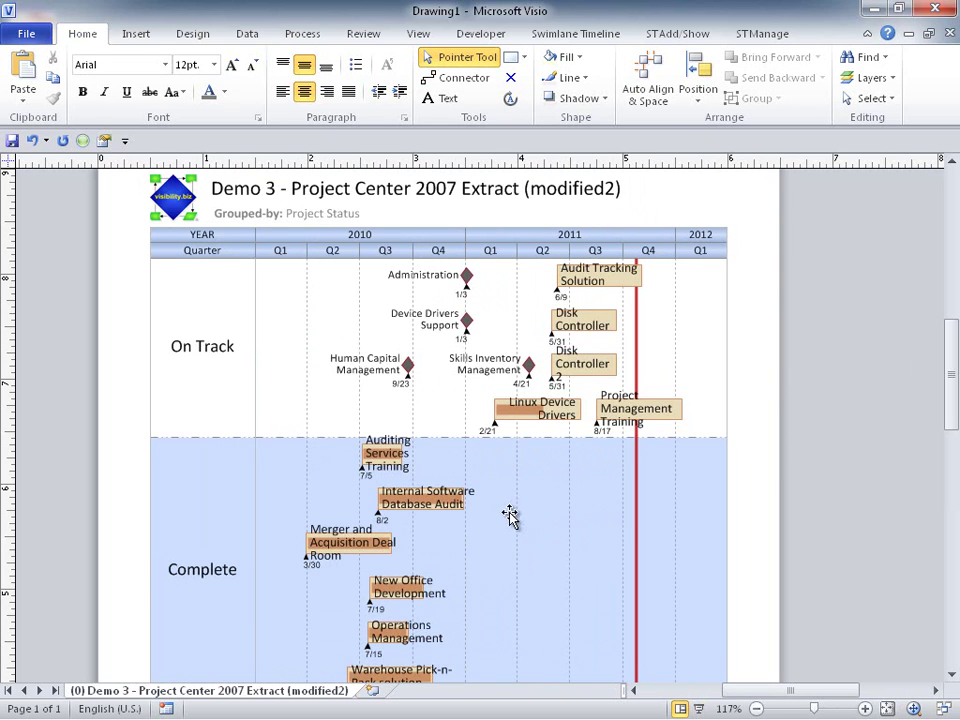
click(577, 34)
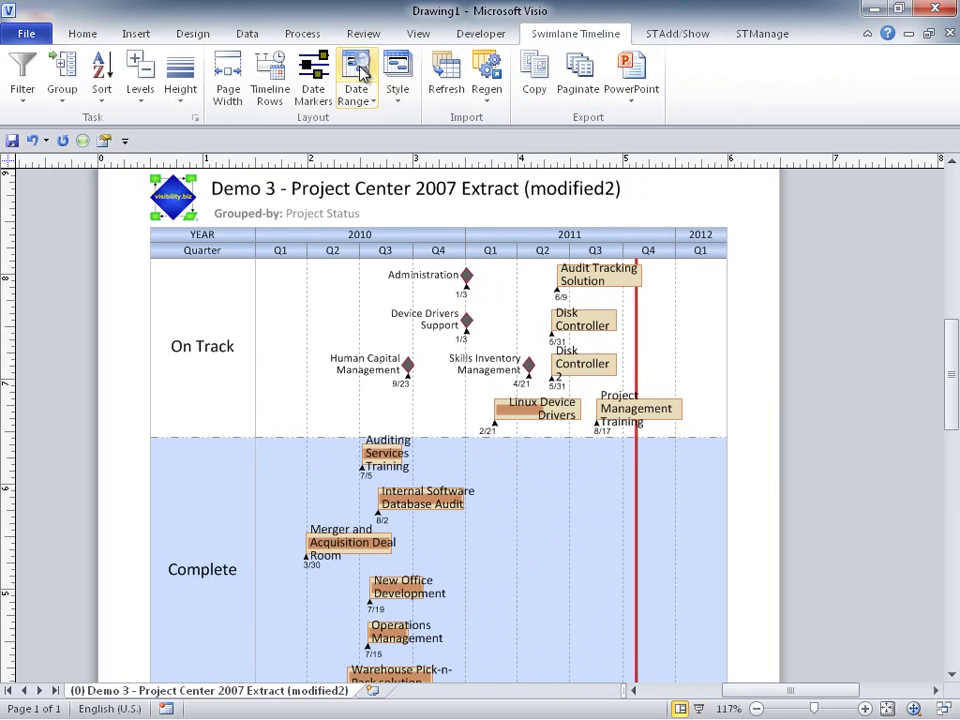
click(183, 98)
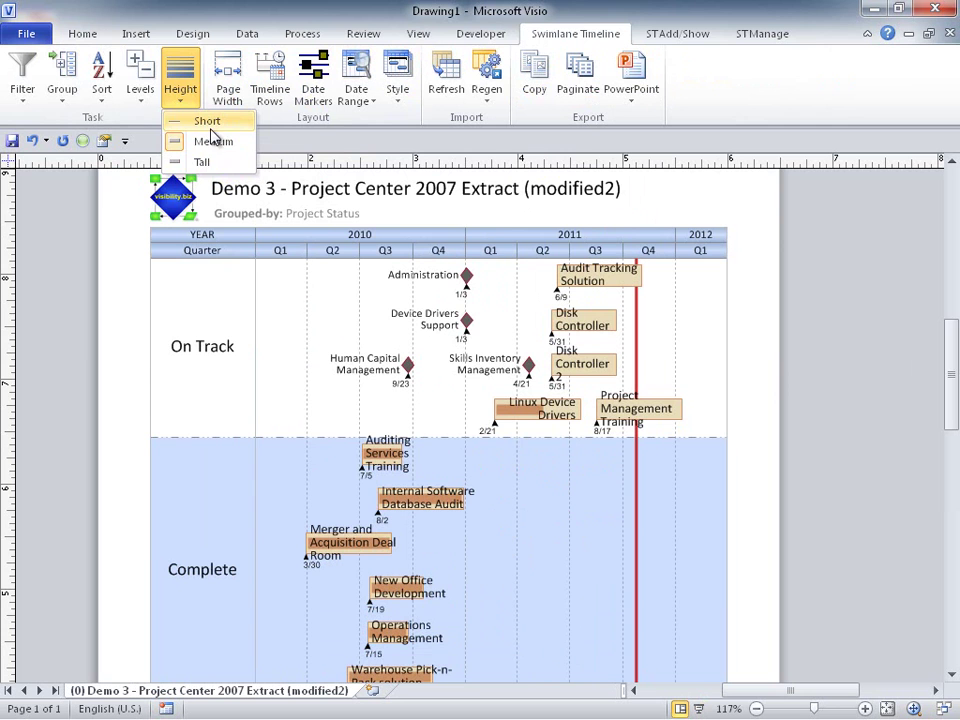
click(210, 124)
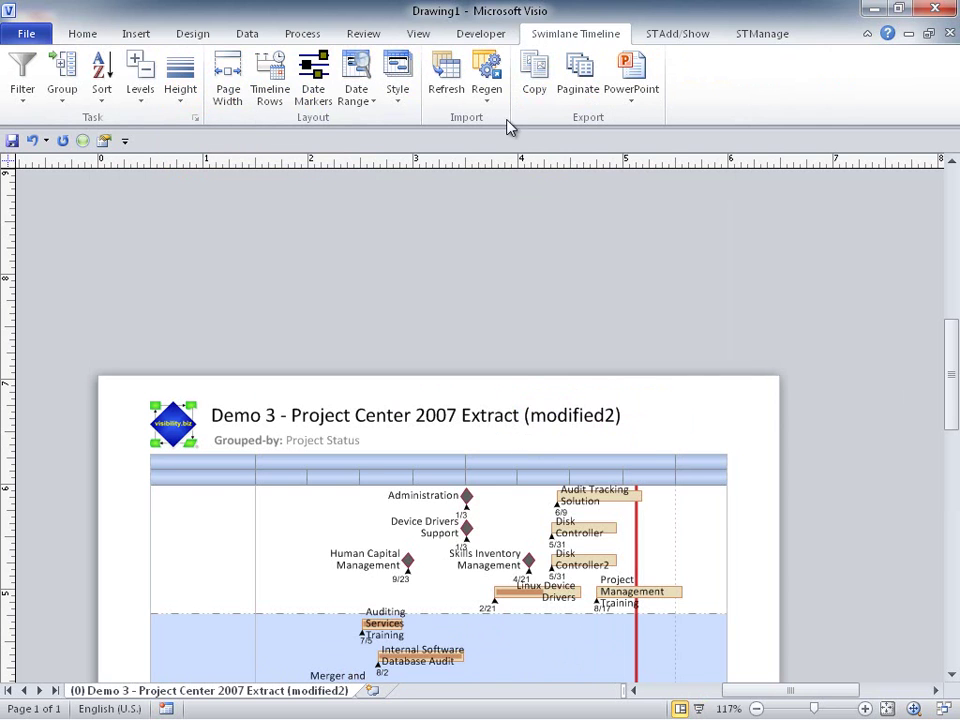
click(678, 34)
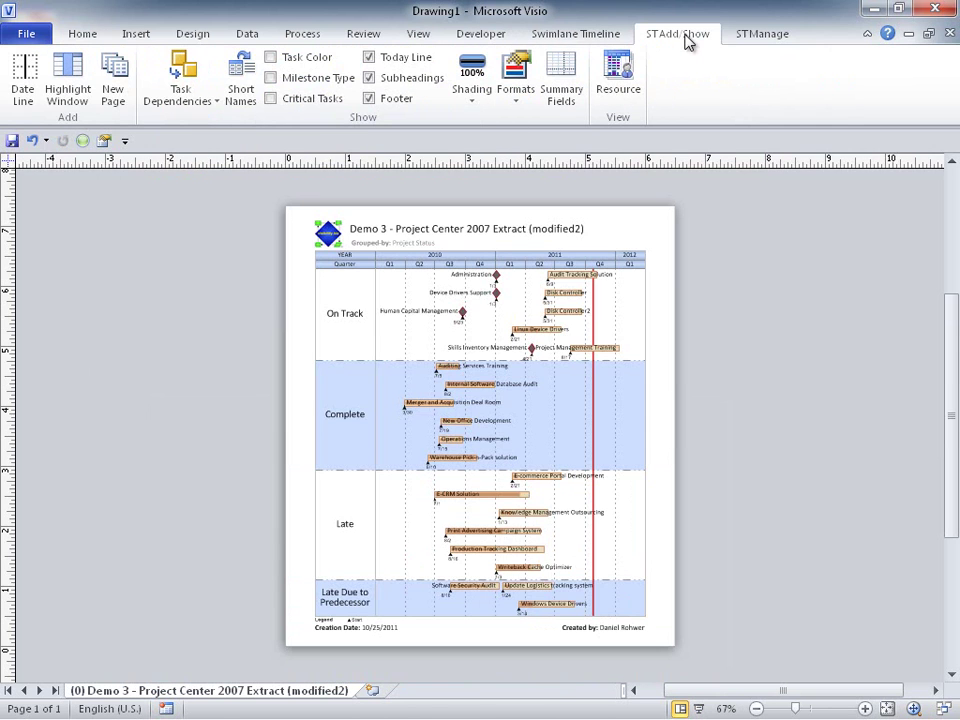
click(369, 57)
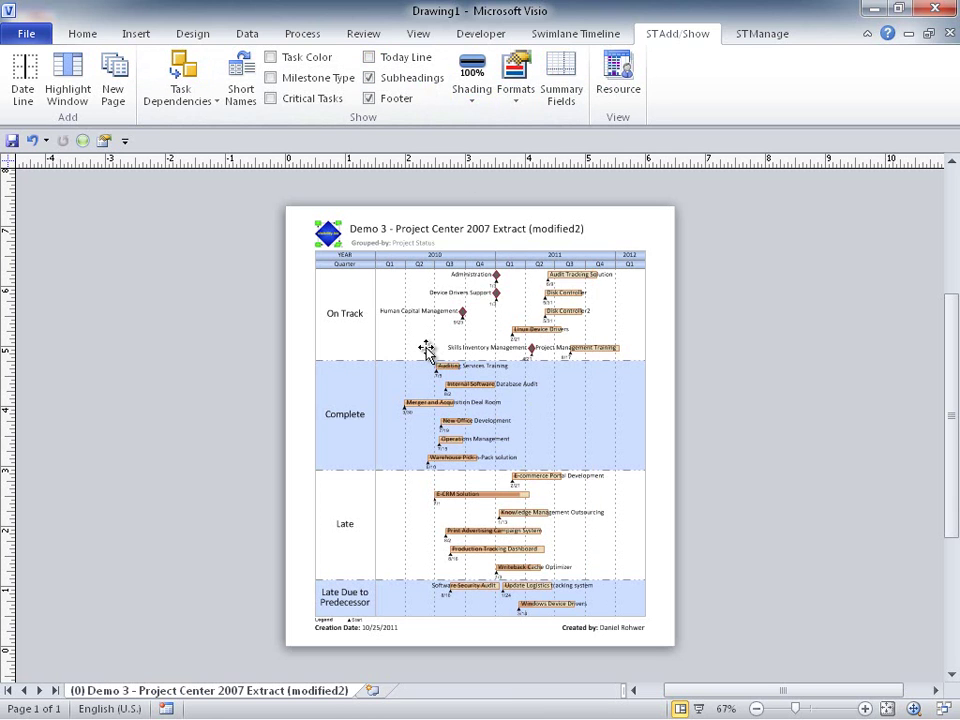
click(355, 527)
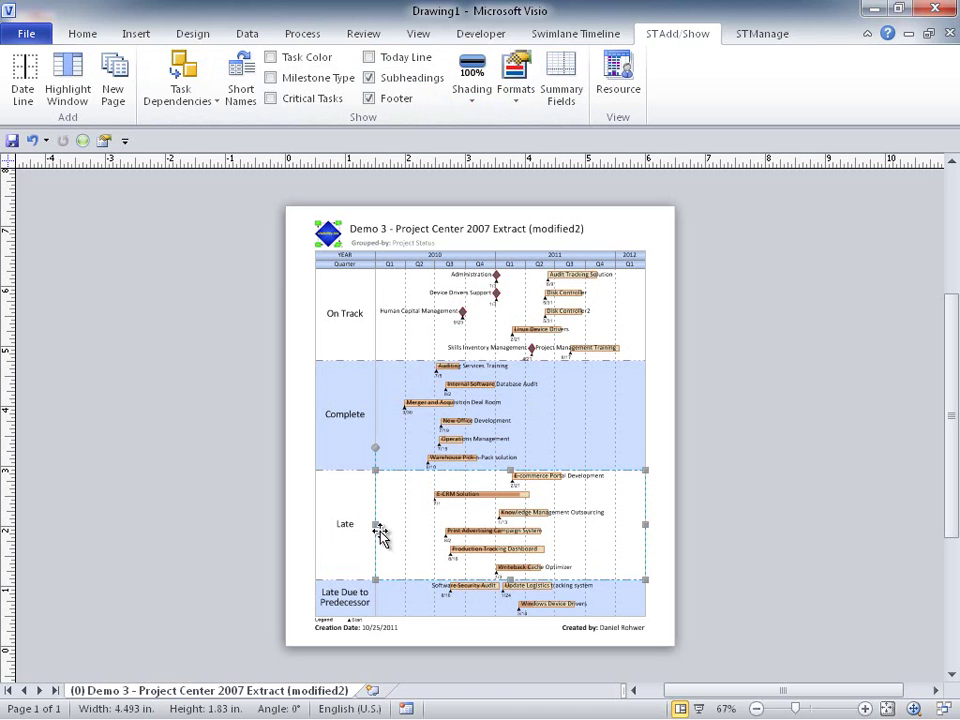
shift+click(345, 600)
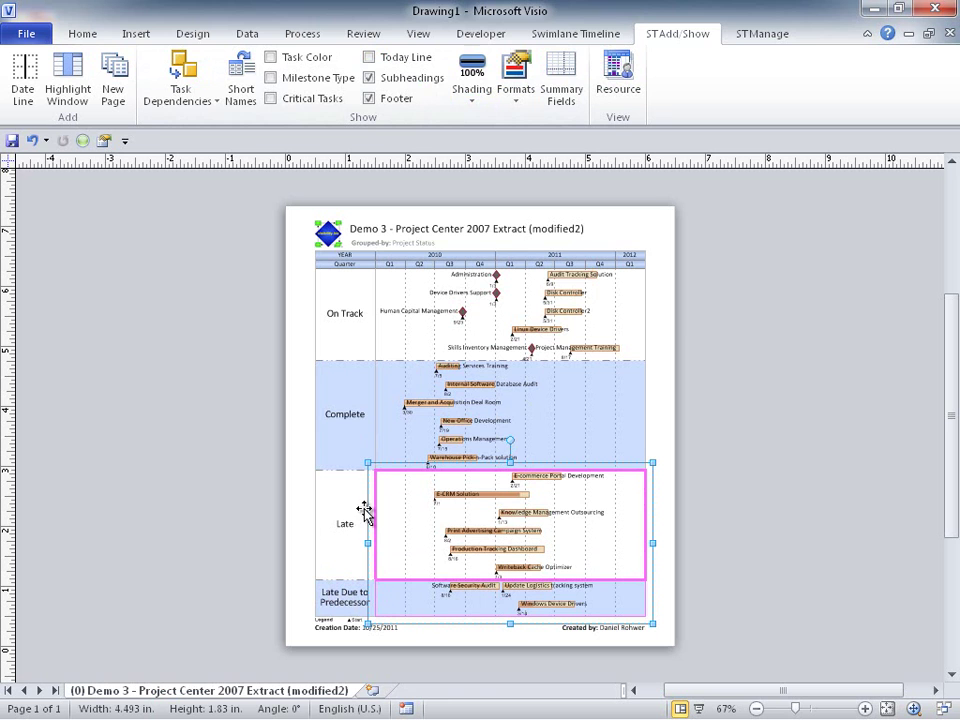
click(667, 330)
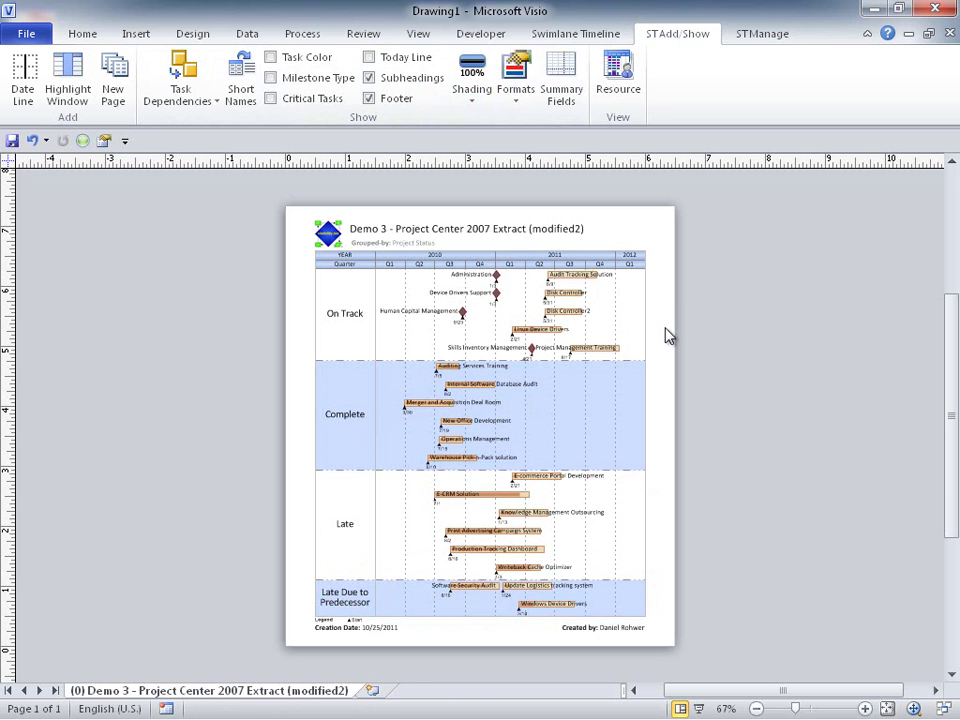
Step: Define a new timeline filter named "Late Projects View"
click(763, 34)
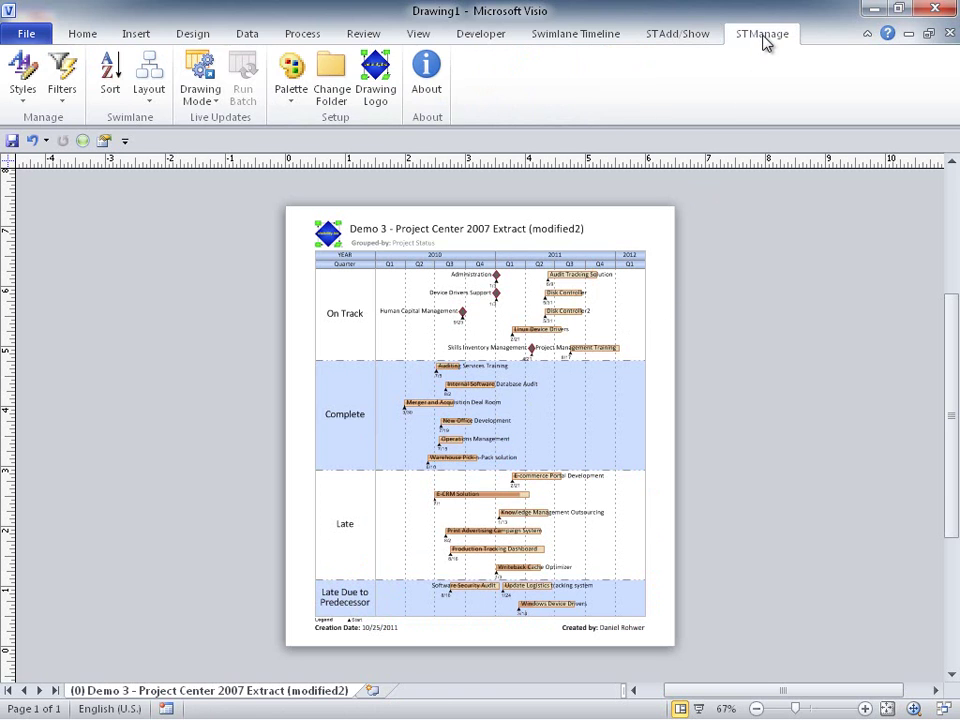
click(60, 100)
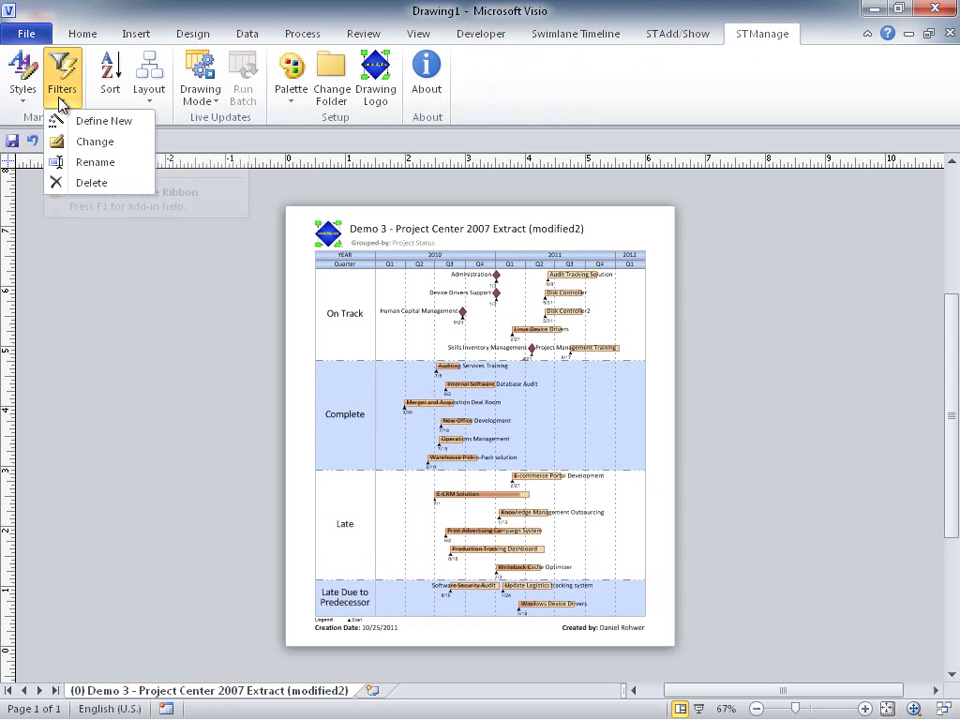
click(103, 121)
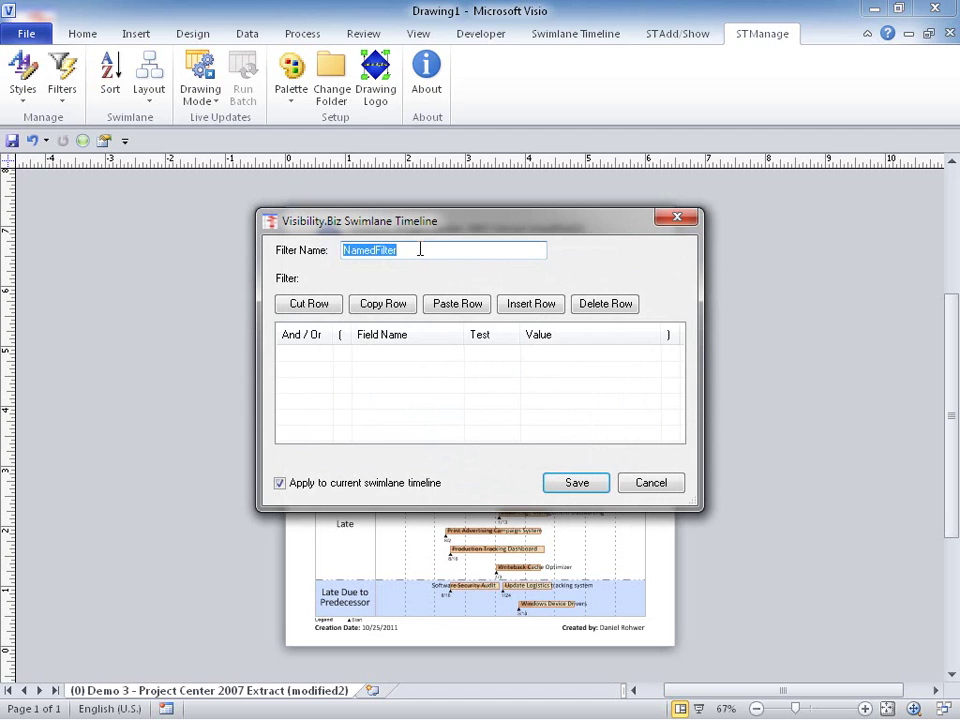
text(Late Project)
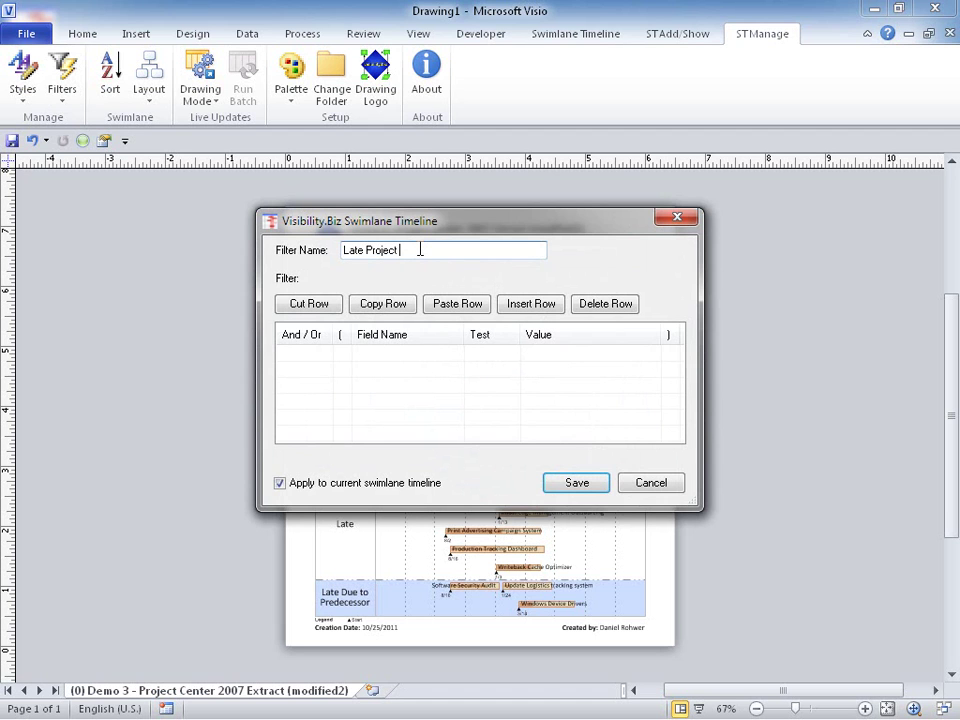
key(BackSpace)
text(s View)
Step: Add a first filter condition that tests whether Project Status equals Late
click(540, 305)
click(422, 360)
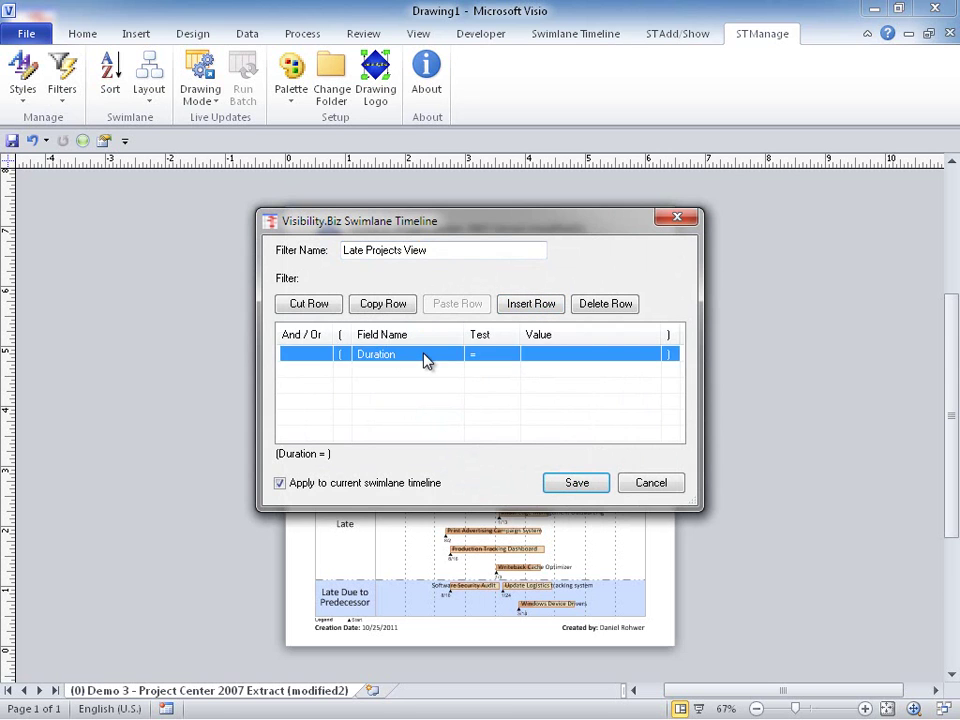
click(425, 360)
click(425, 360)
click(405, 457)
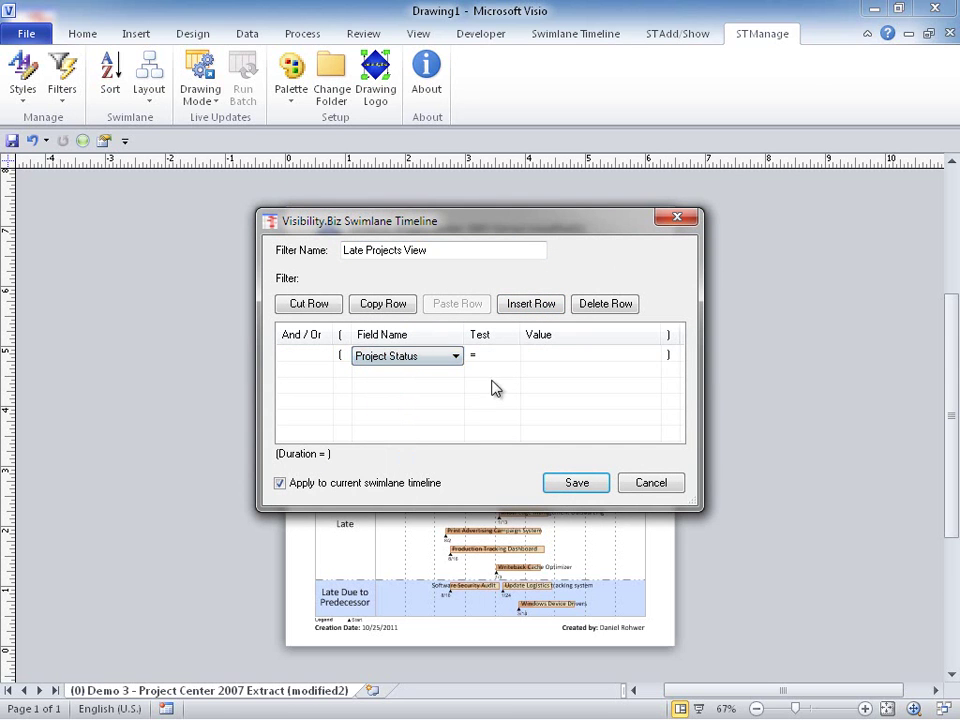
click(541, 360)
click(553, 365)
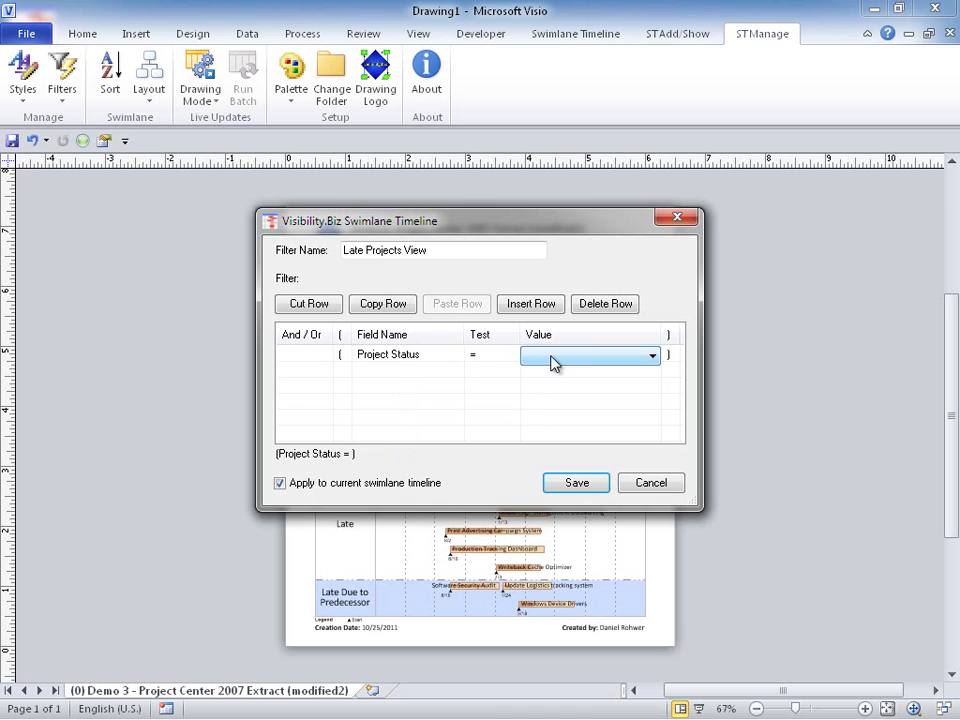
click(552, 365)
click(538, 407)
Step: Add a second filter condition joined with Or, testing whether Project Status equals Late Due to Predecessor
click(532, 305)
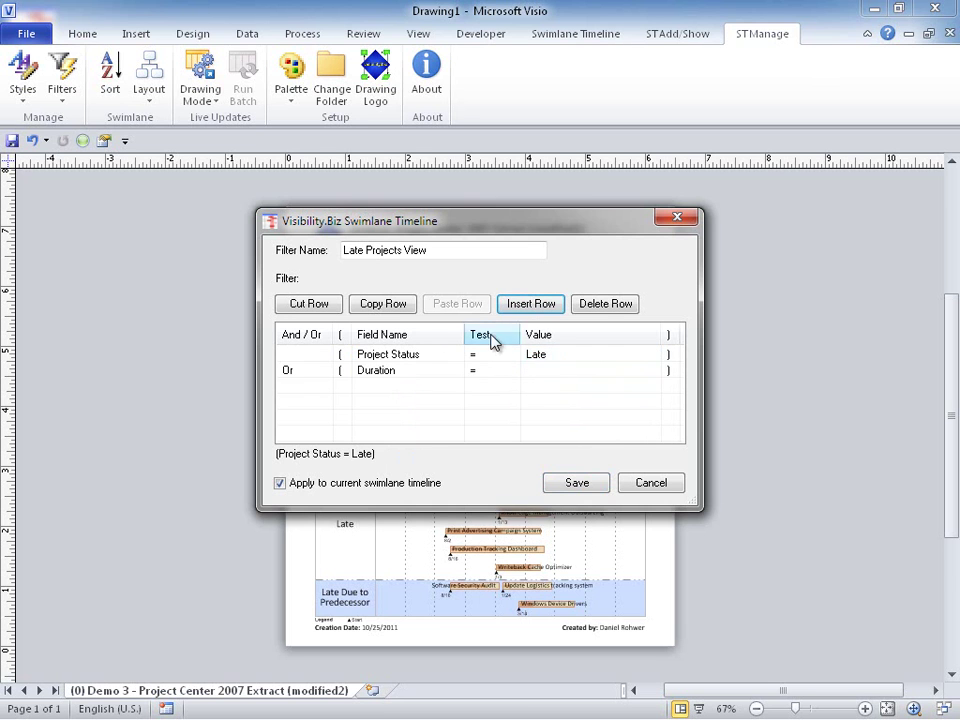
click(430, 374)
click(446, 374)
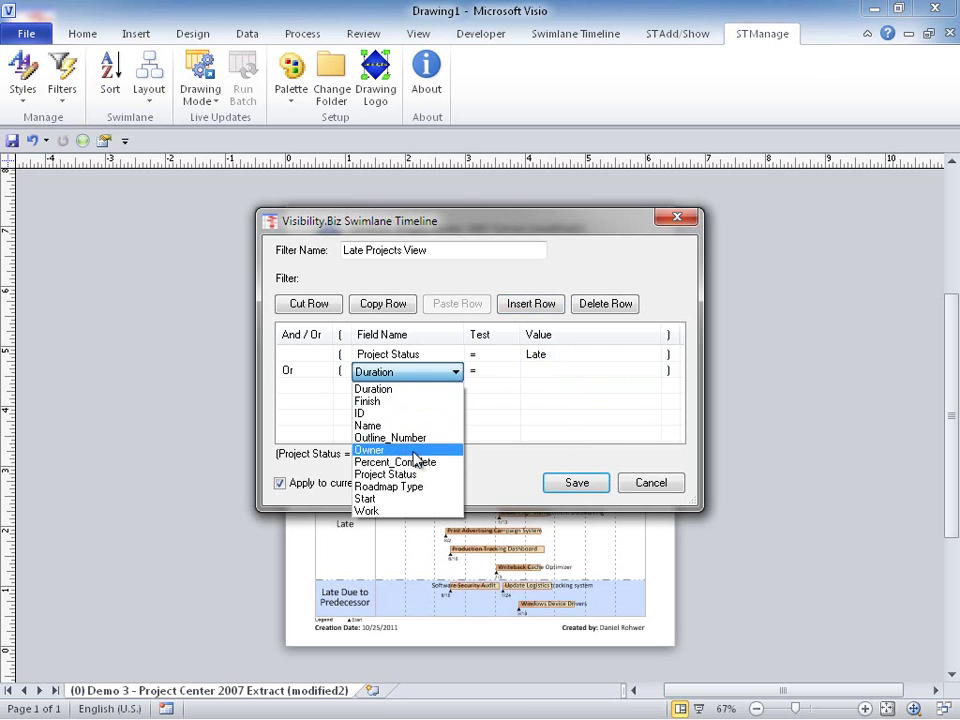
click(410, 474)
click(550, 374)
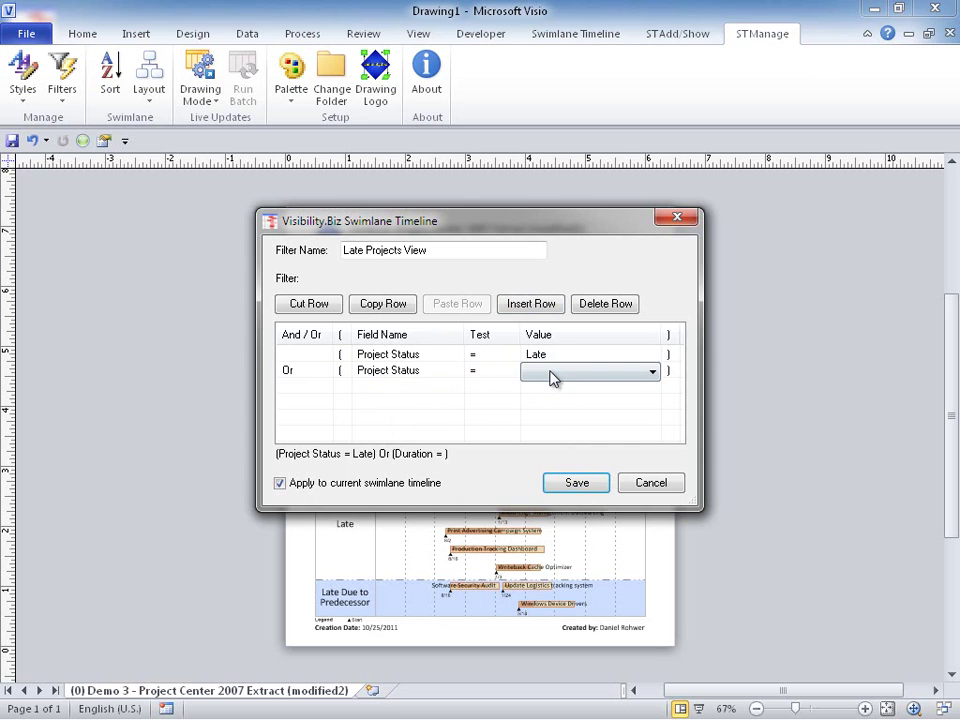
click(551, 375)
click(479, 428)
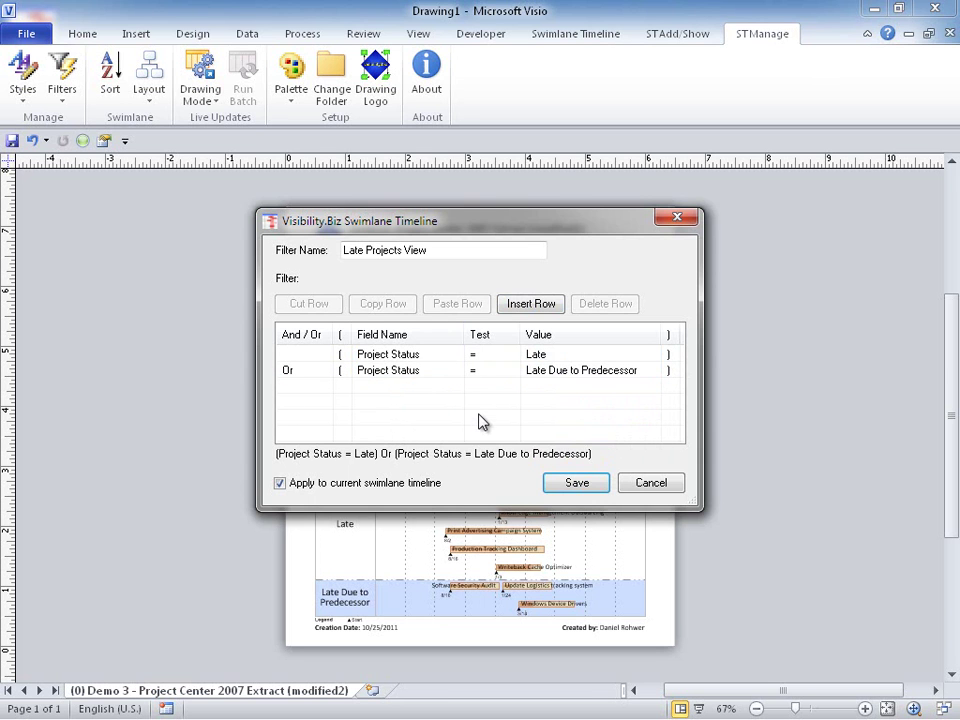
Step: Save the "Late Projects View" filter and apply it to the current swimlane timeline
click(344, 357)
click(345, 358)
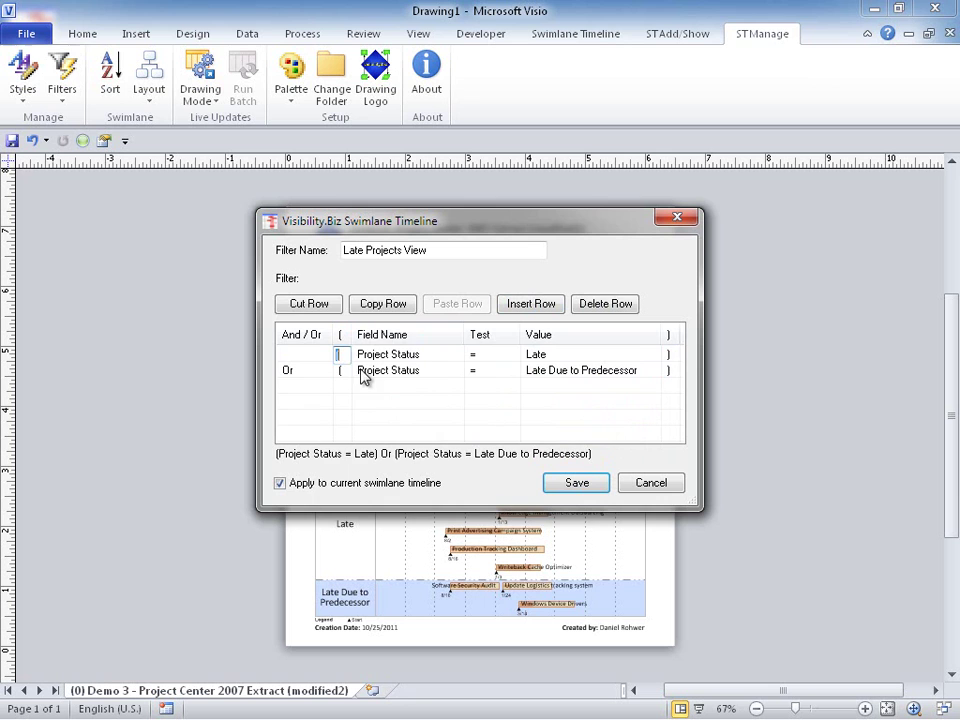
click(378, 391)
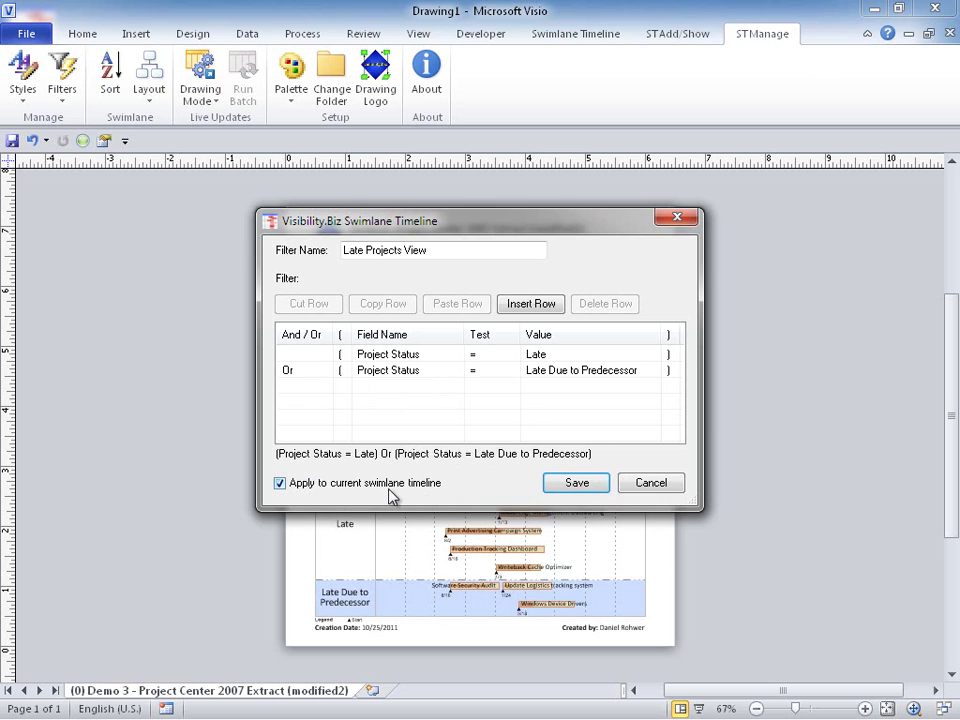
click(577, 485)
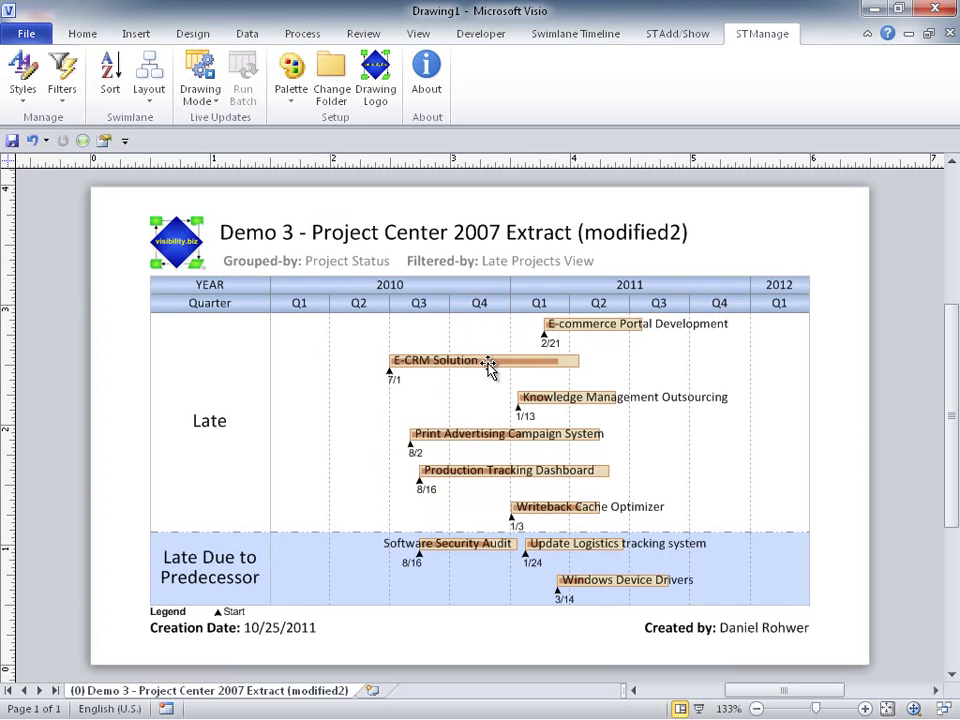
Step: Apply the custom style "Project Center - Status by Owner" to the timeline
click(612, 40)
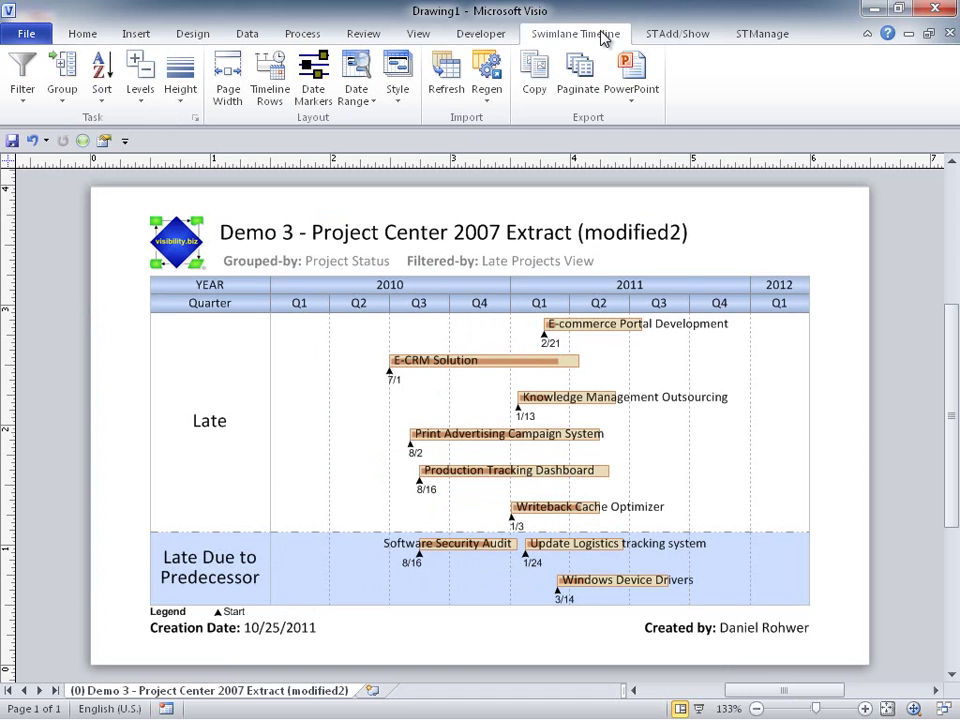
click(403, 102)
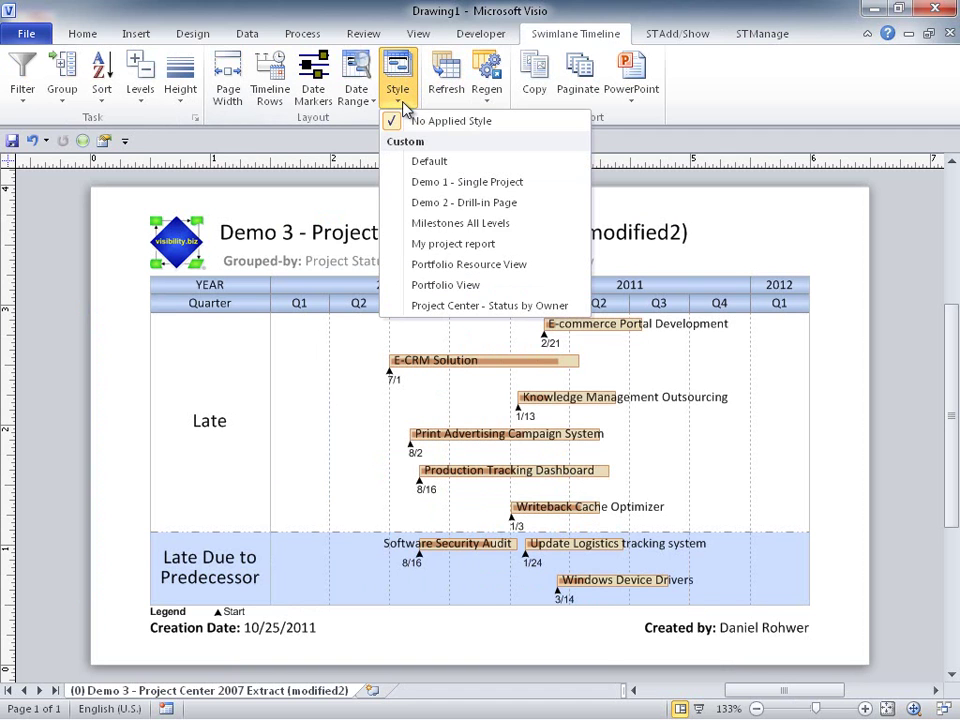
click(439, 305)
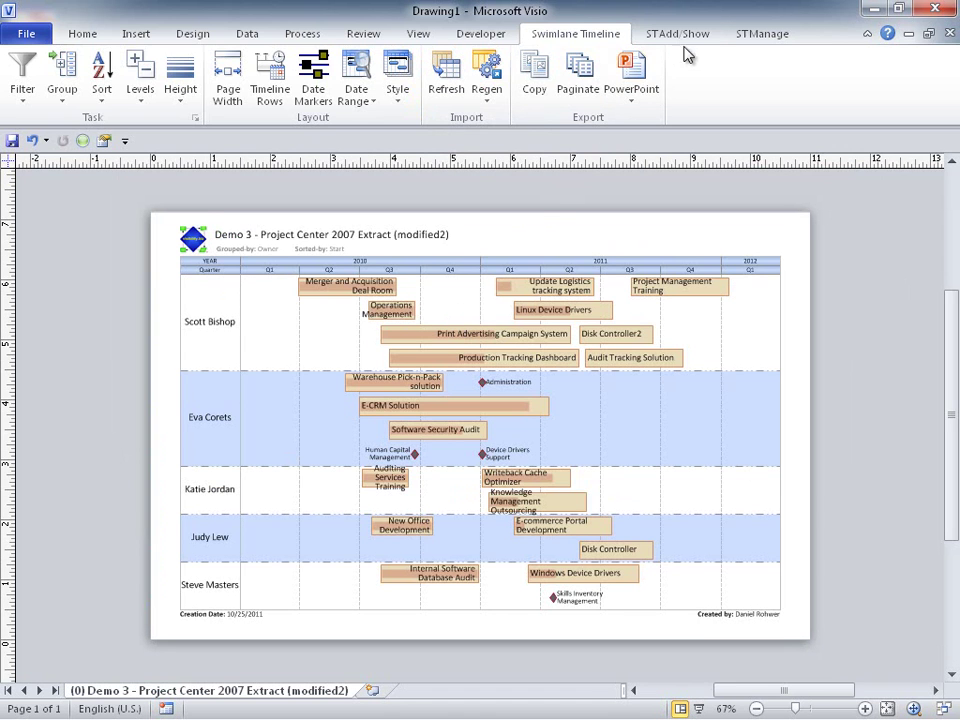
Step: Apply the custom "Project Status" format to the timeline's tasks and milestones
click(686, 38)
click(515, 88)
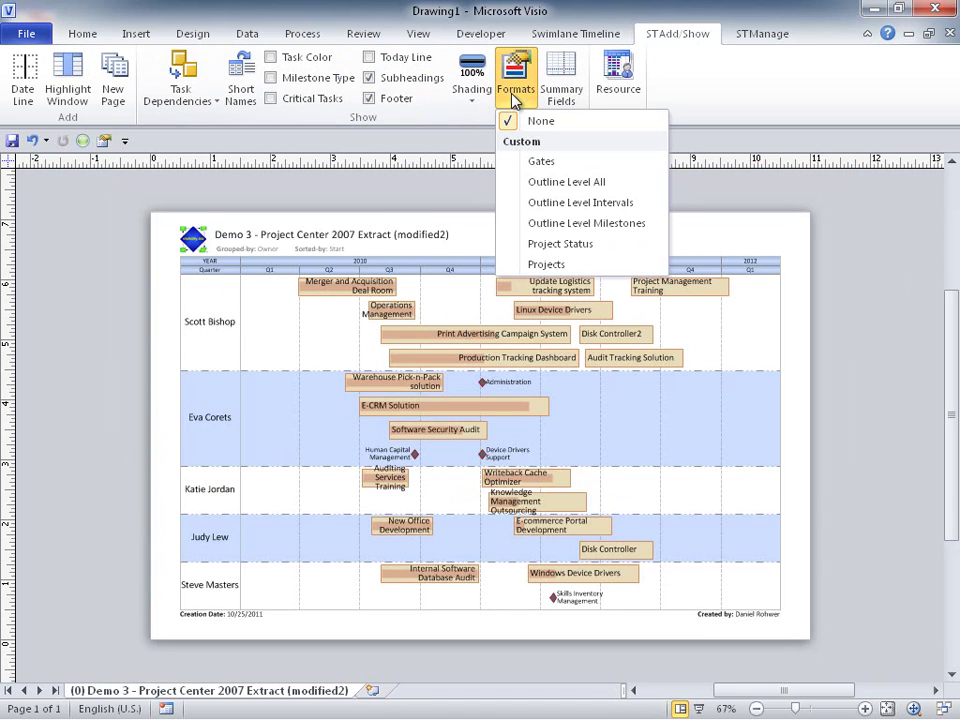
click(540, 244)
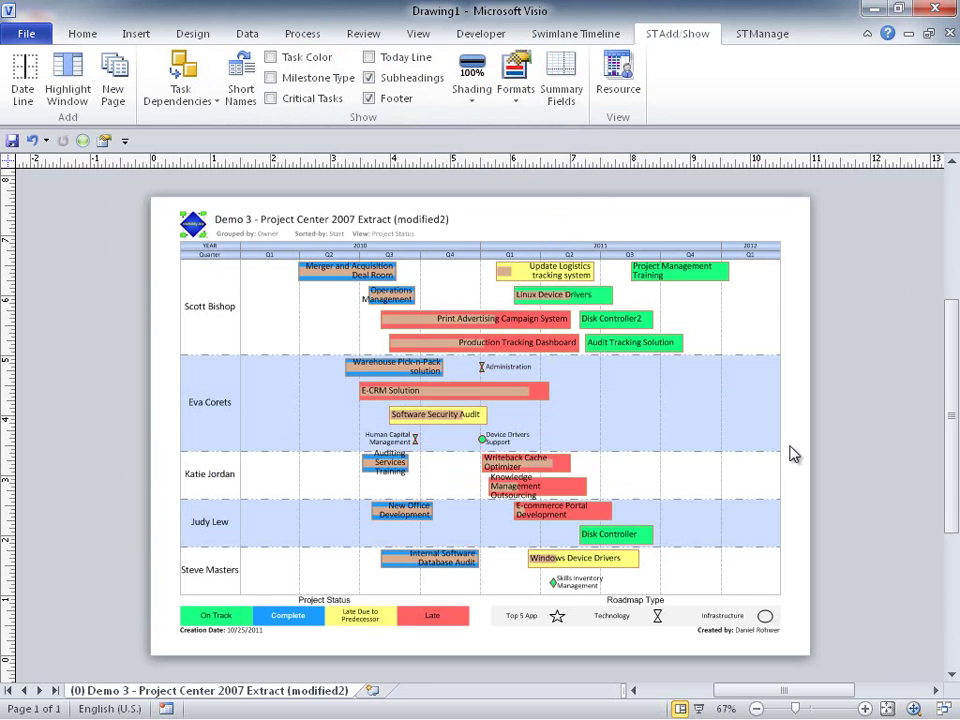
Step: Add highlight windows over the Q3 2010 and Q3 2011 columns of the timeline
click(389, 253)
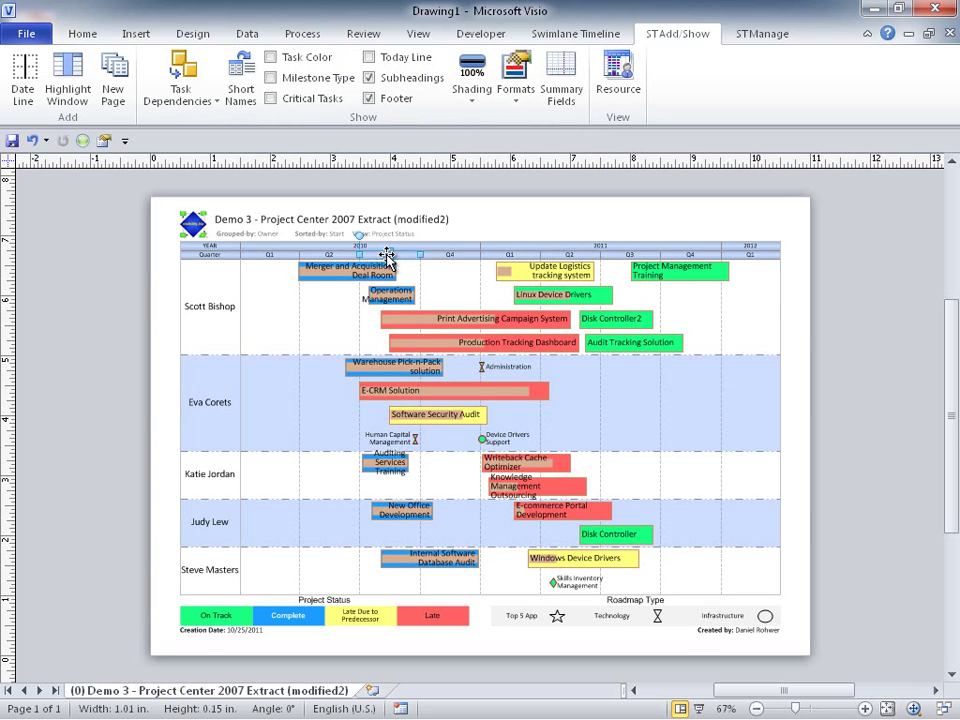
click(630, 256)
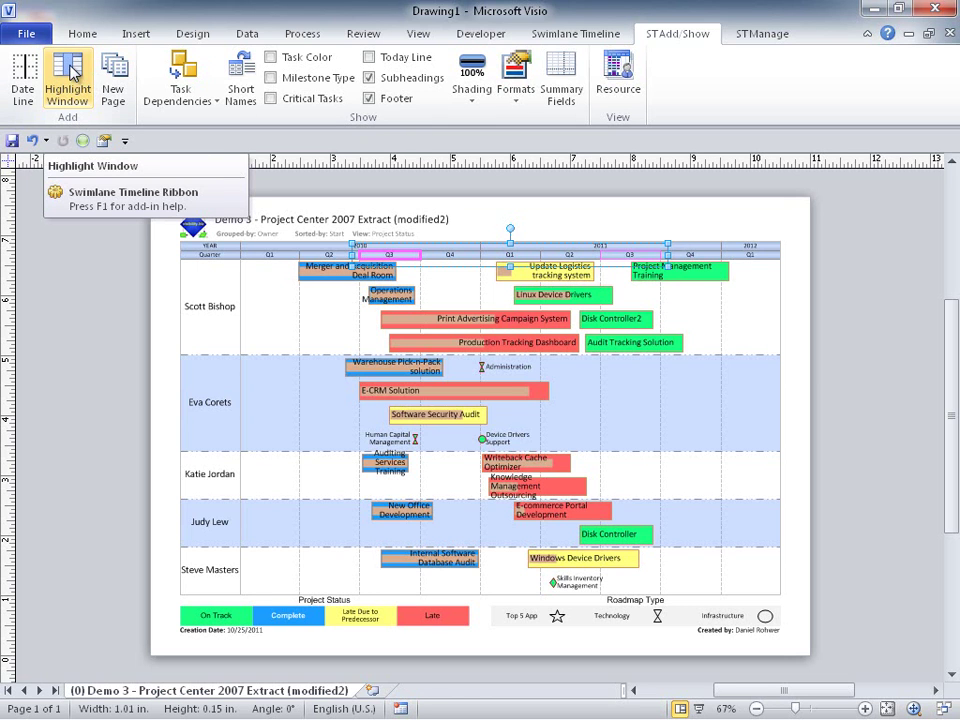
click(71, 73)
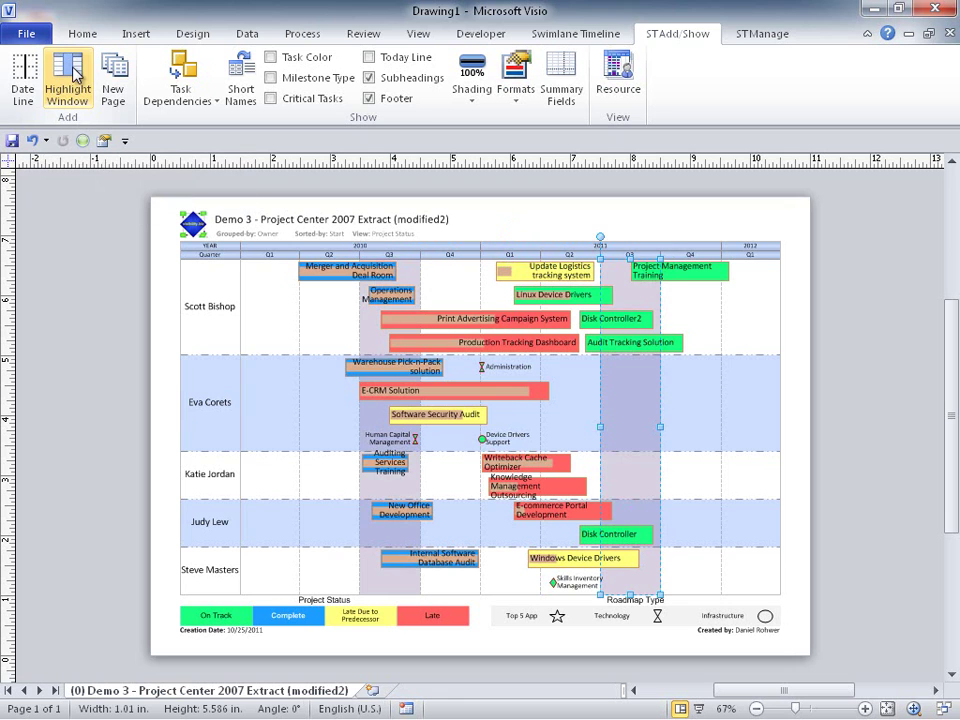
click(808, 398)
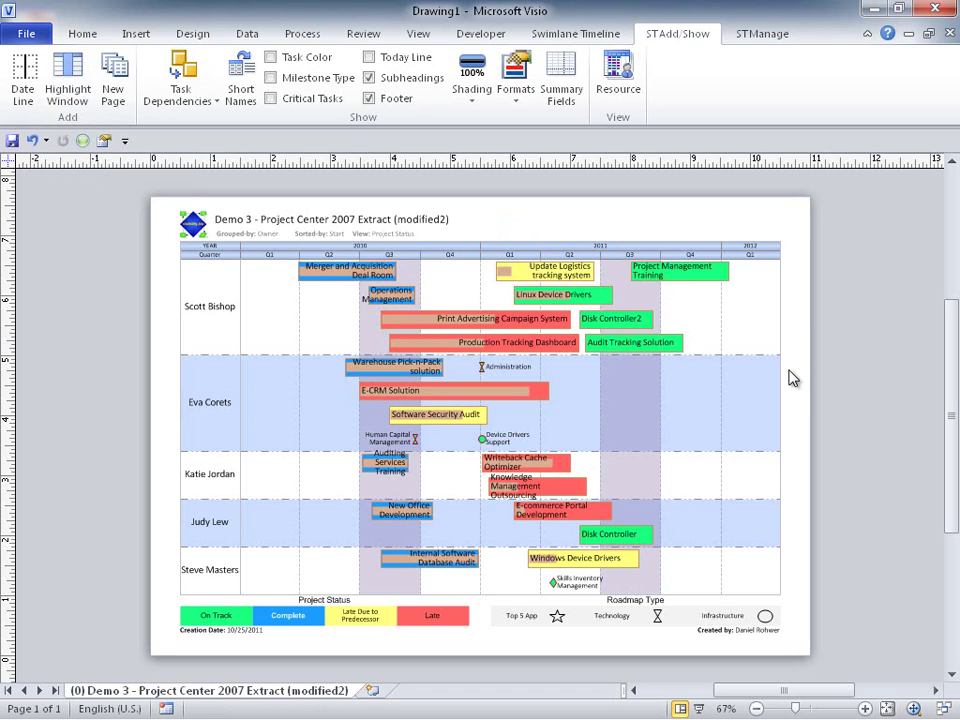
Step: Insert a cloud callout about 2.75 in wide and 0.86 in high in the third swimlane, spanning Q3 2011 to Q1 2012
click(137, 34)
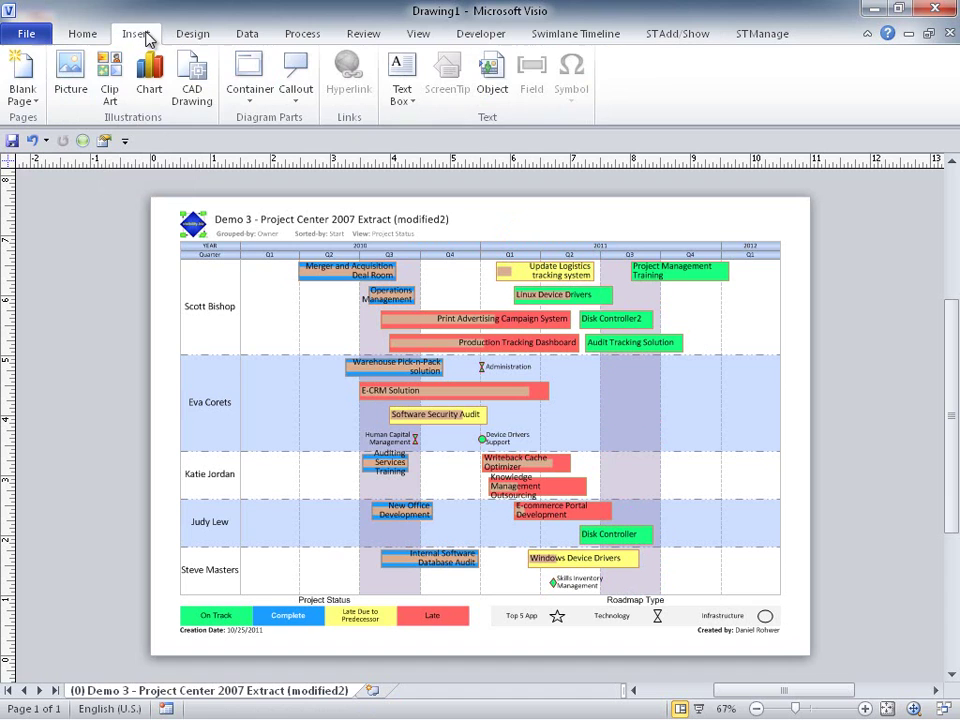
click(301, 108)
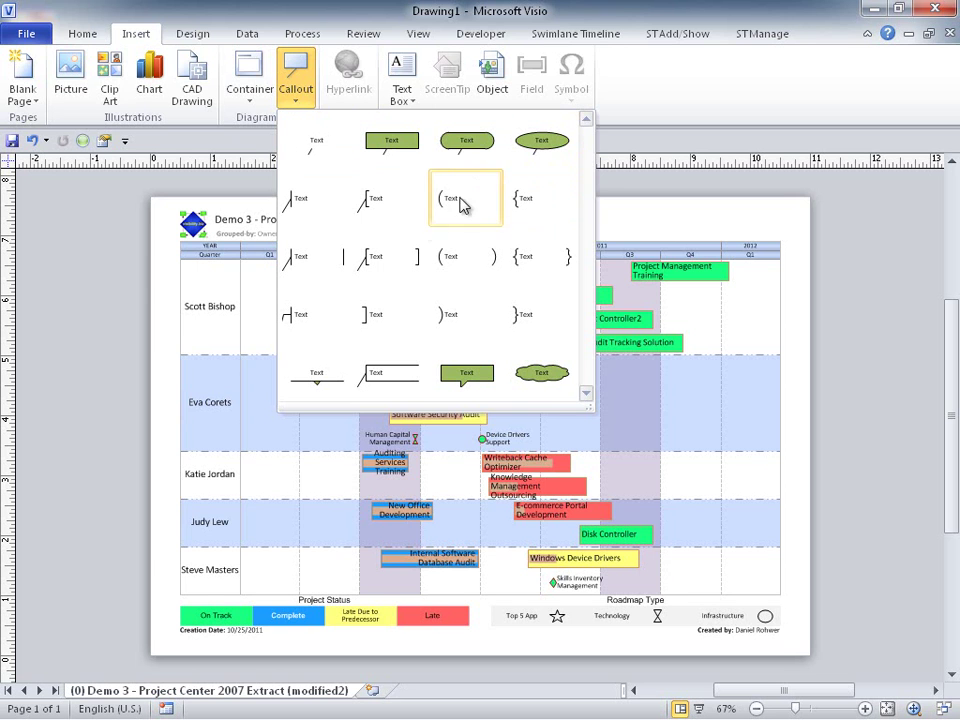
click(546, 379)
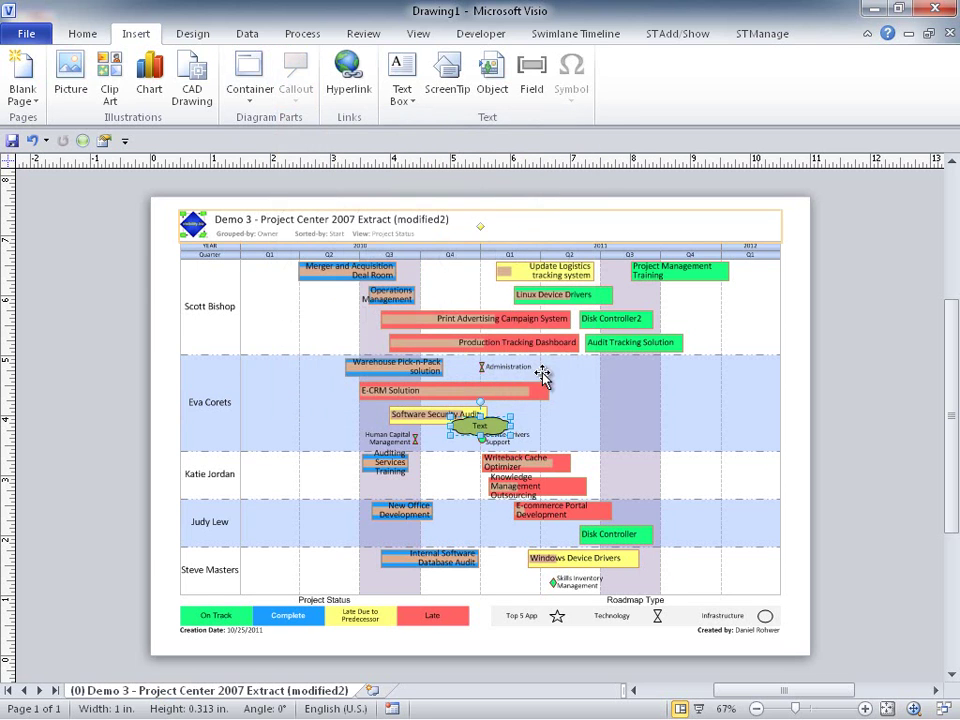
drag(475, 420, 718, 486)
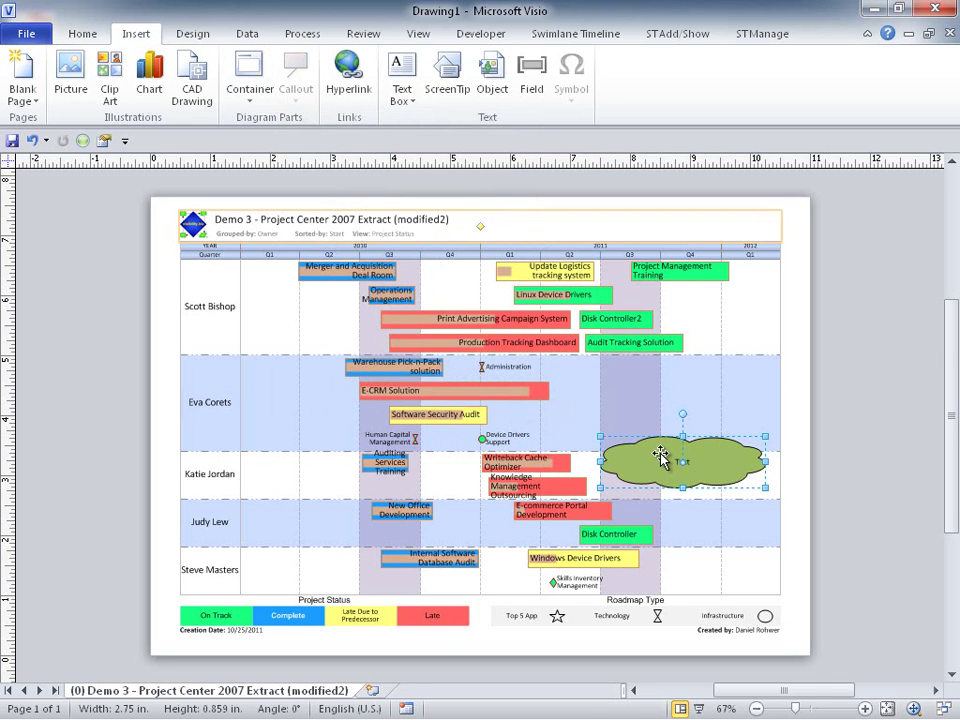
Step: Label the cloud callout "Add Resources for Late Projects?" on two lines, breaking after "for", and show the whole page
double_click(660, 456)
text(Add Resour)
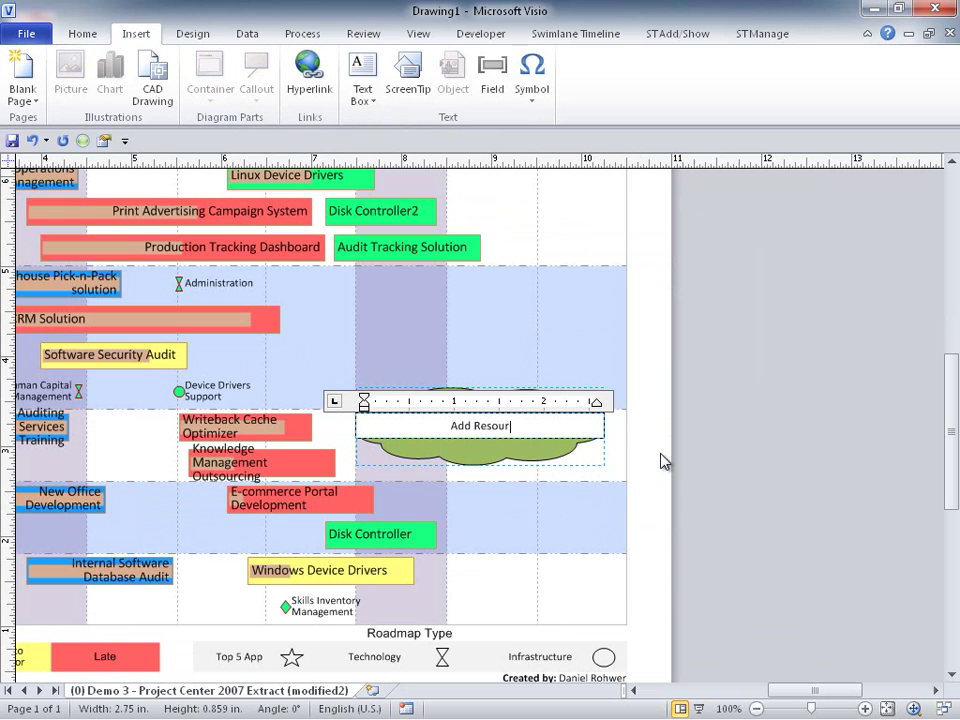
text(ces for)
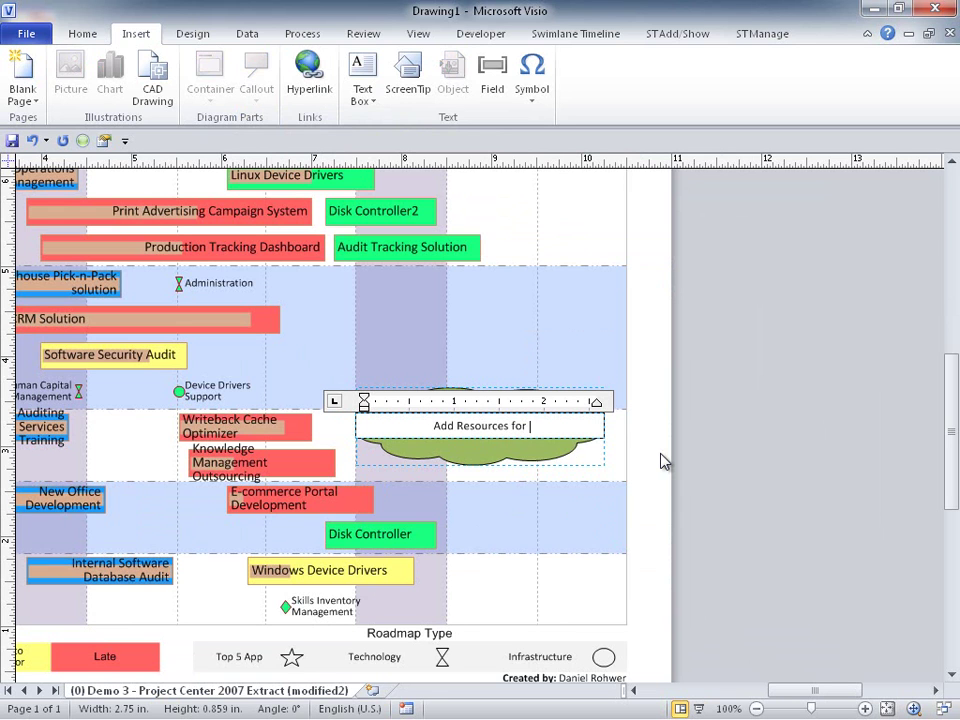
key(Return)
text(Late Projects?)
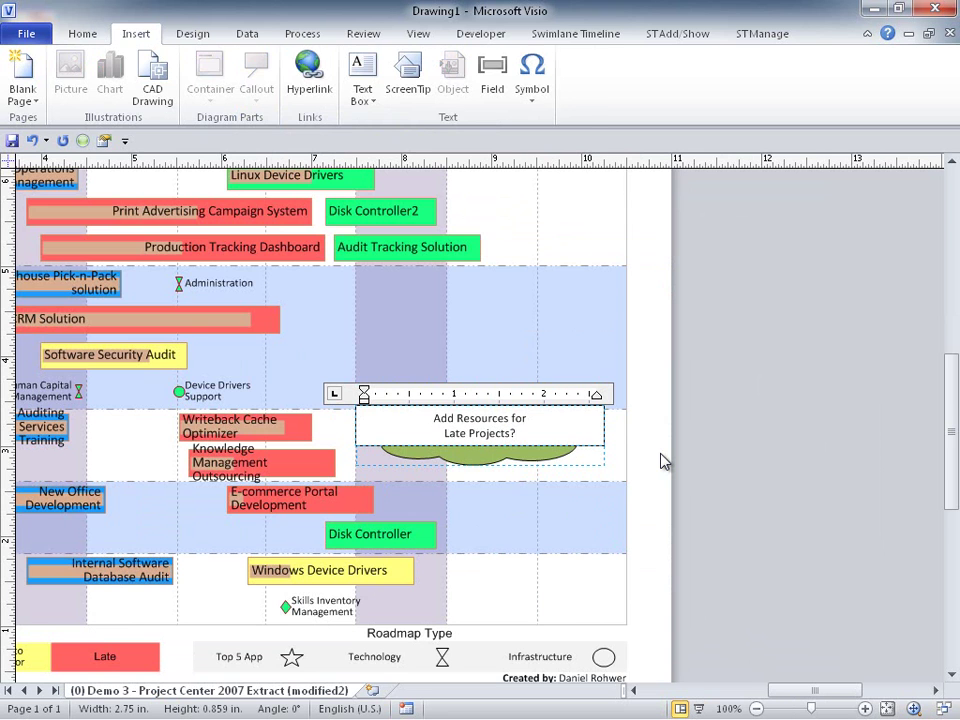
click(660, 461)
key(ctrl+shift+w)
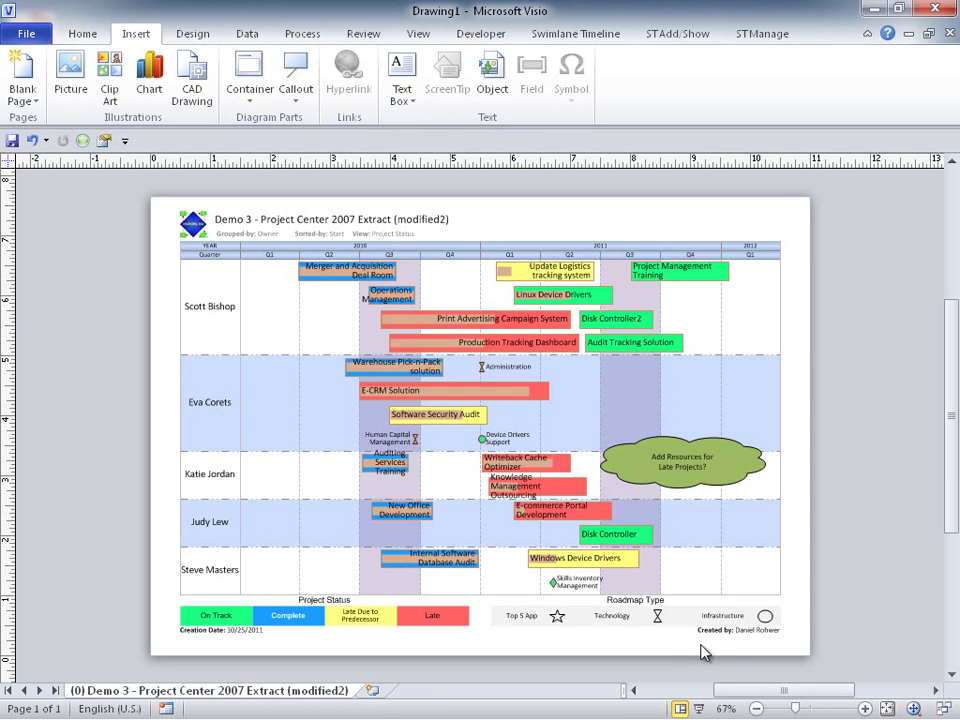
Step: Save the drawing as the web page Drawing1.htm in the Documents library, replacing the existing file
click(26, 33)
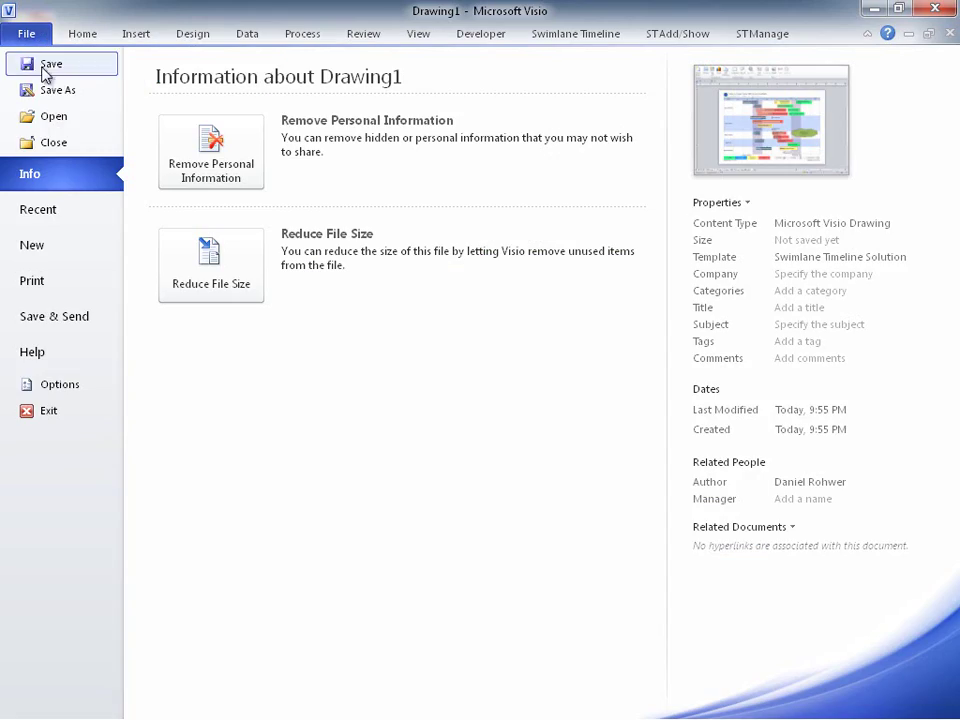
click(56, 91)
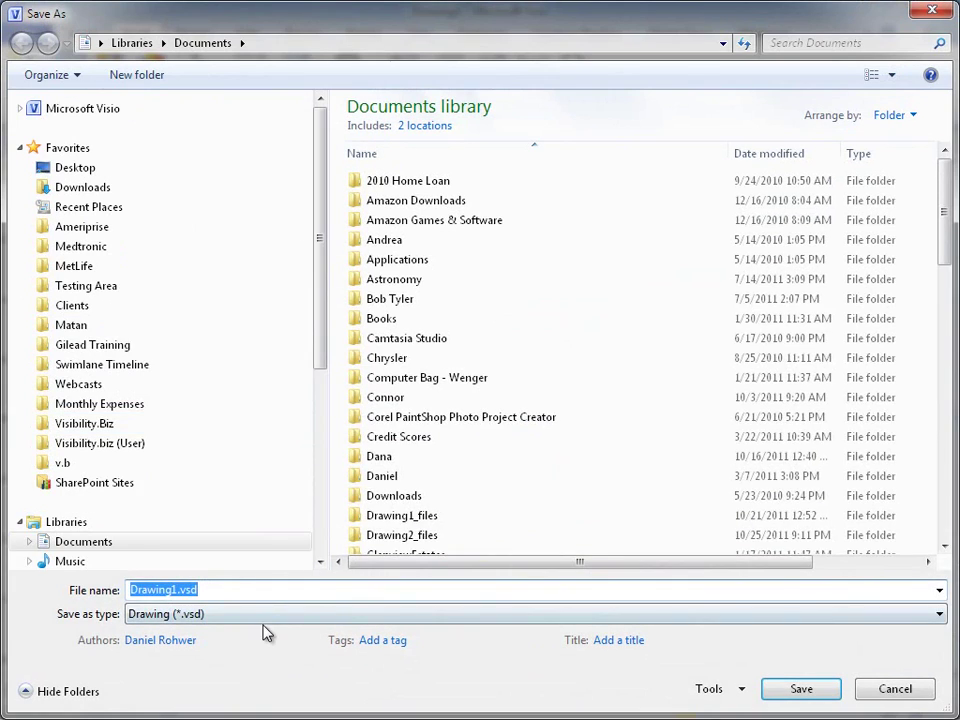
click(265, 616)
click(200, 452)
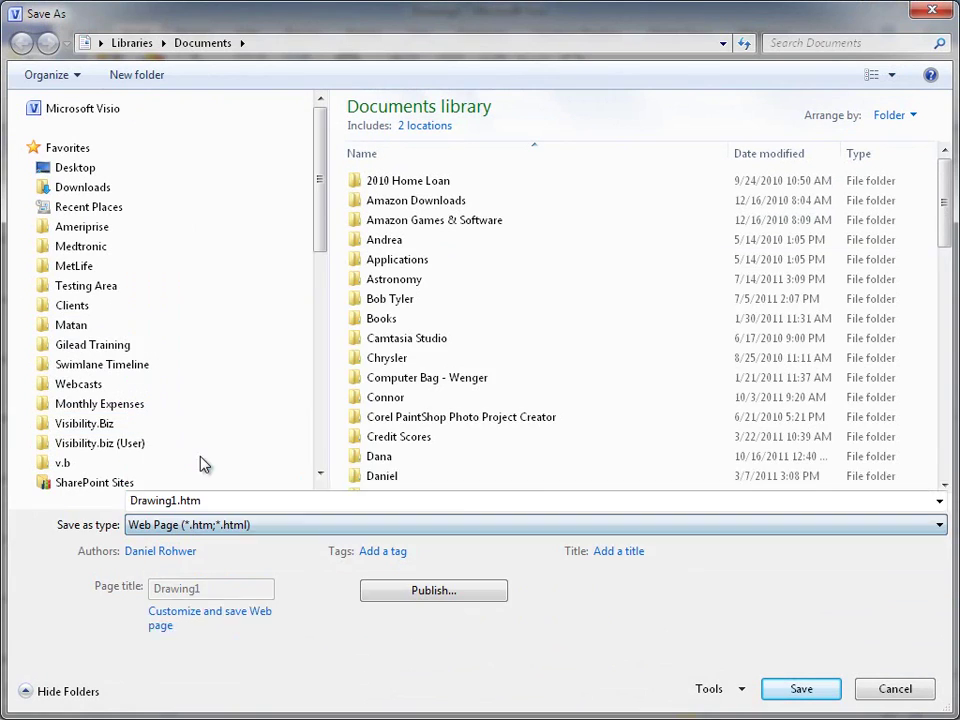
click(805, 695)
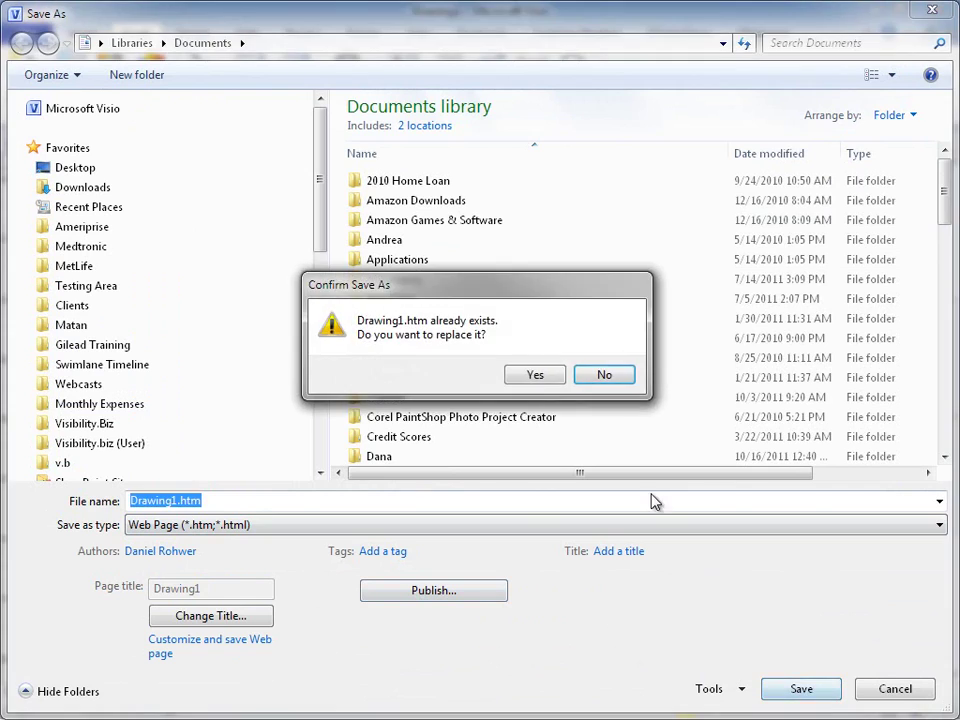
click(535, 375)
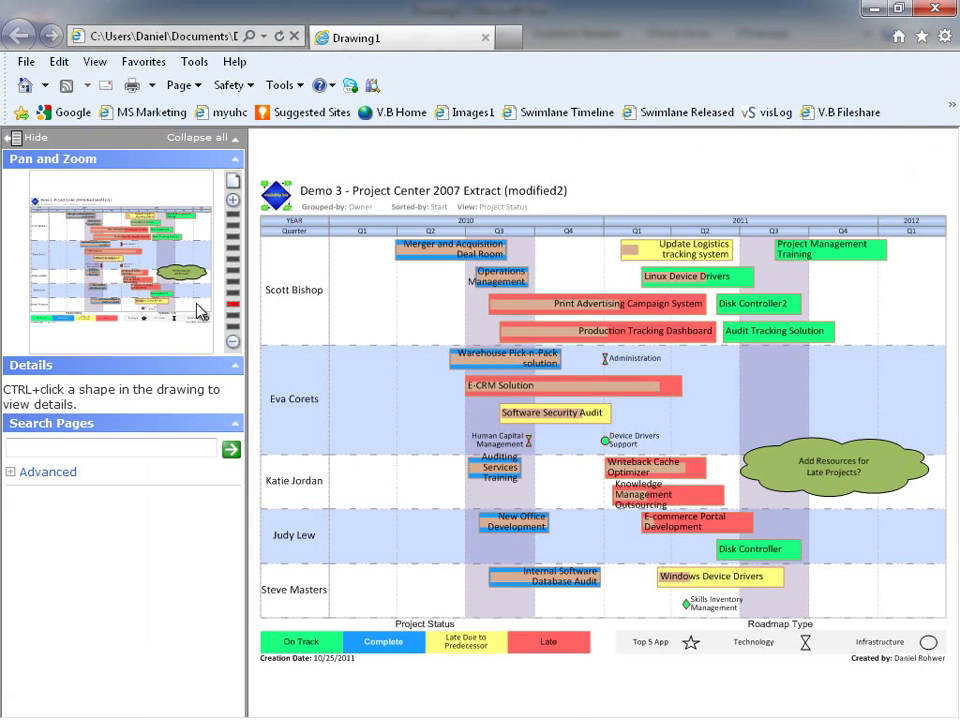
Step: Magnify the 2010 tasks of the upper swimlanes in the exported web page and search its pages for "Security"
mouse_move(197, 303)
mouse_down()
mouse_move(100, 259)
mouse_move(67, 230)
mouse_up()
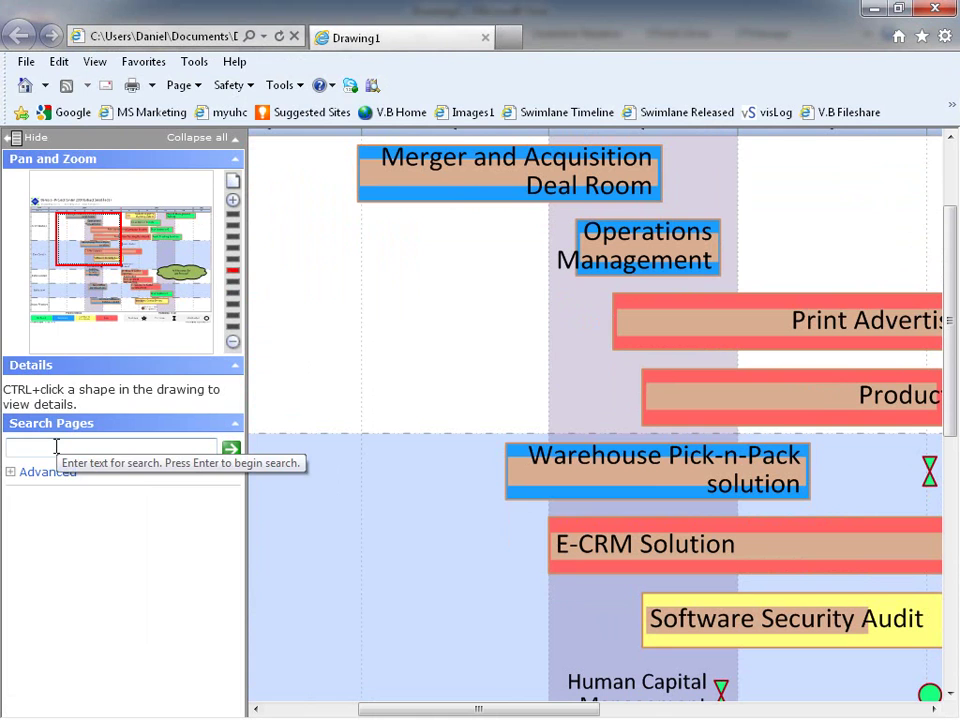
click(52, 447)
text(Security)
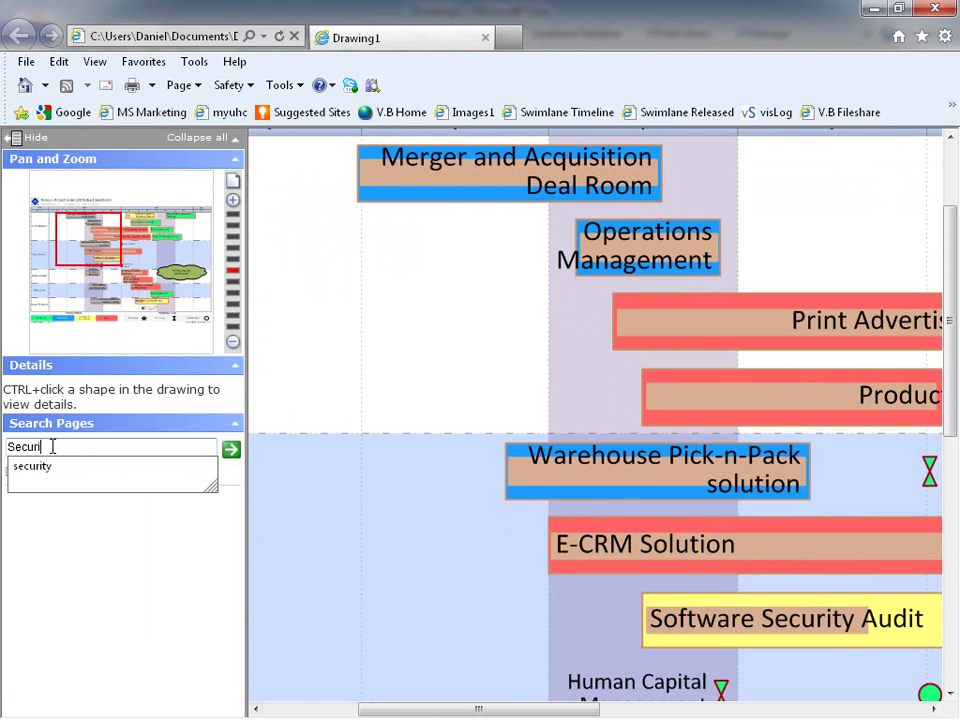
key(Return)
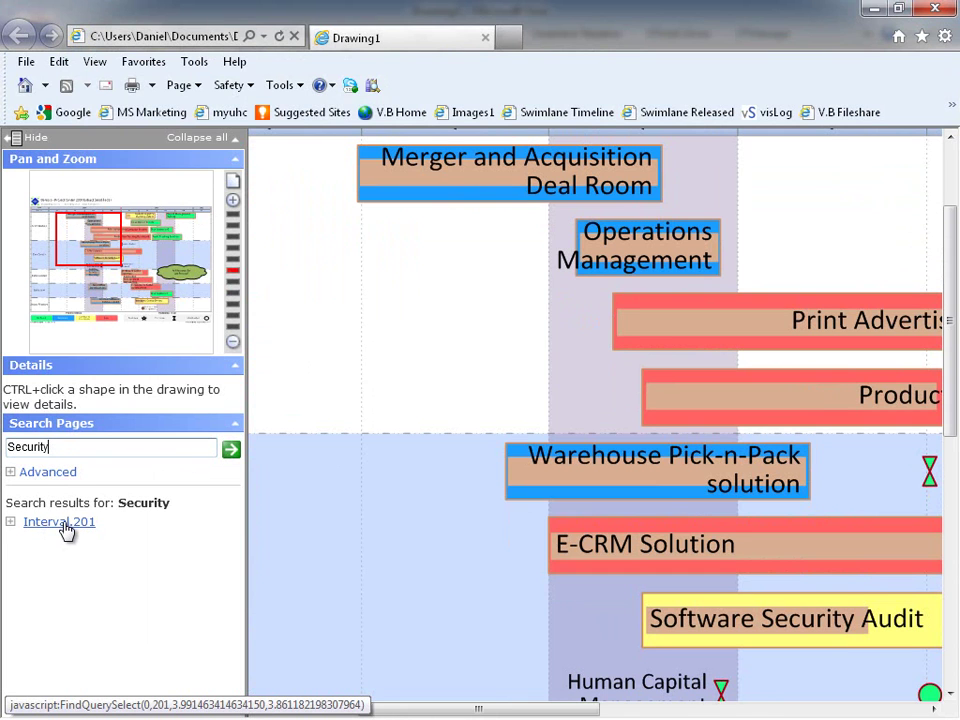
Step: Locate the "Security" search result in the drawing, pan to the cloud callout area, and locate the same result again
click(66, 530)
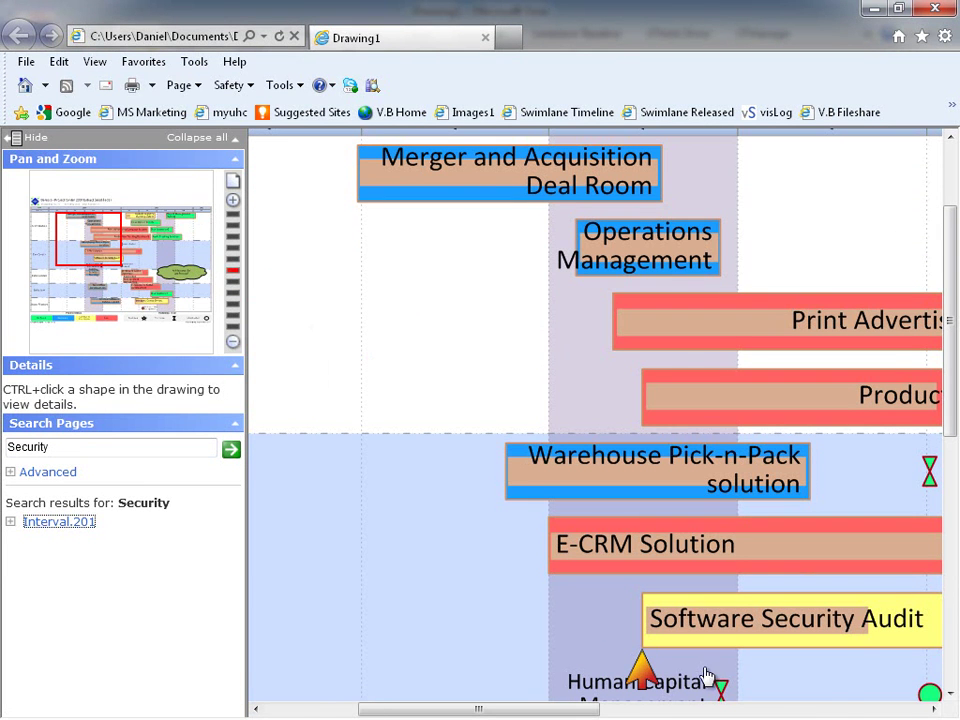
drag(95, 233, 170, 275)
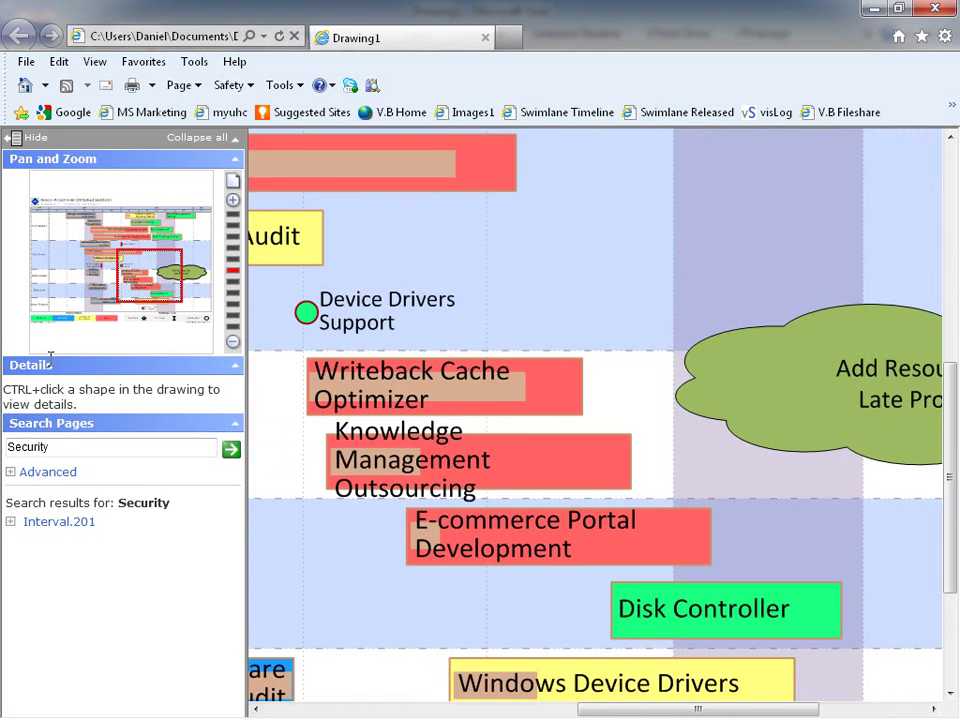
click(55, 527)
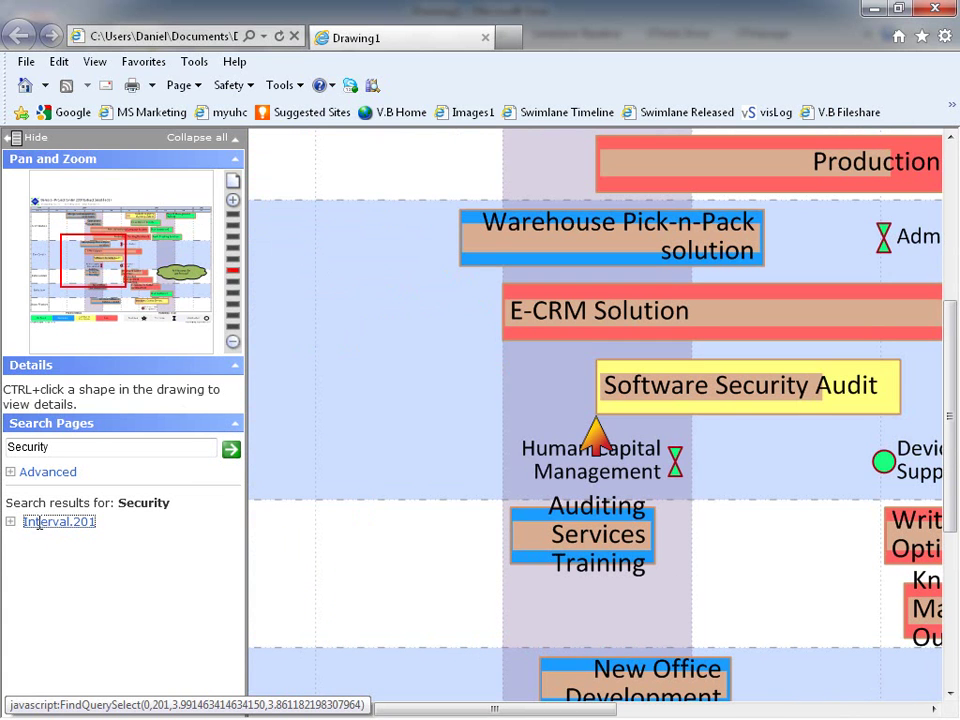
Step: Expand the shape data of the "Security" search result and examine its properties, highlighting the Roadmap Type entry
click(10, 523)
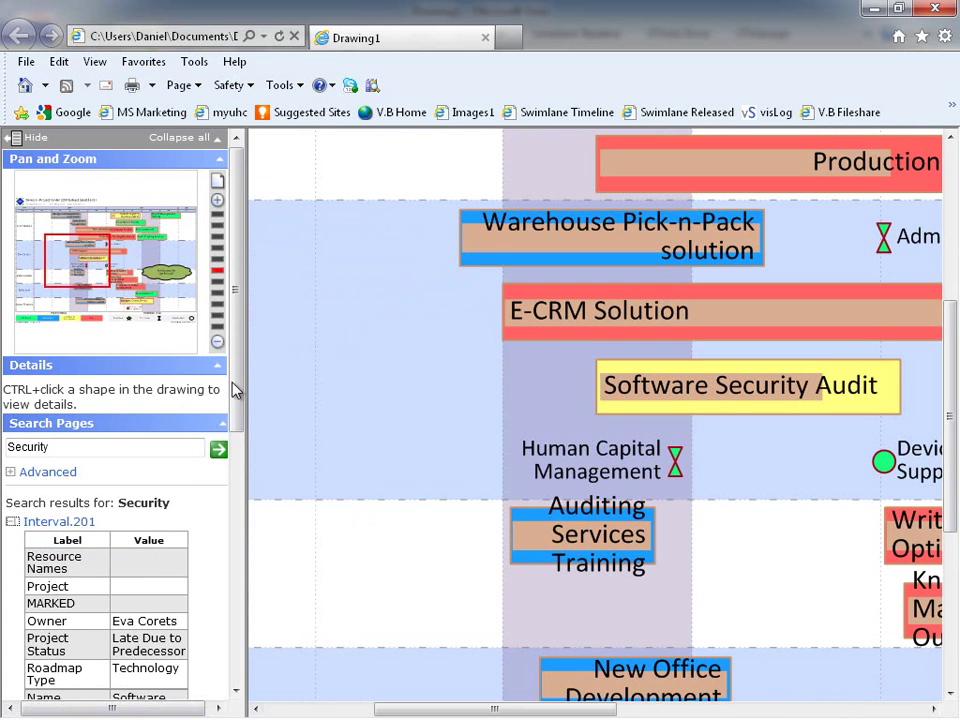
drag(233, 389, 232, 461)
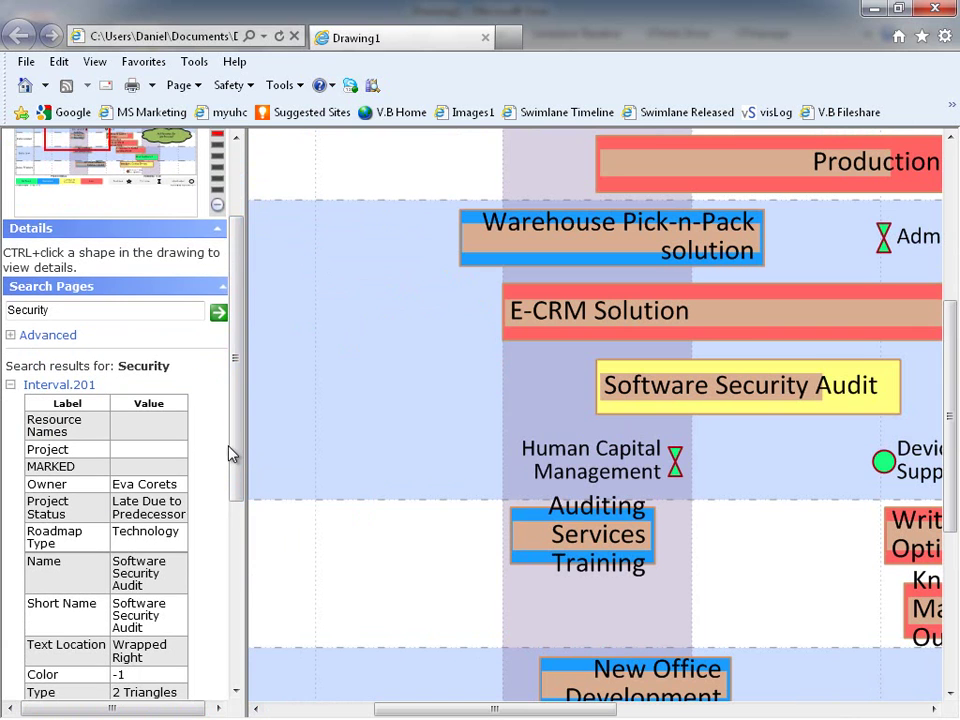
drag(180, 531, 112, 545)
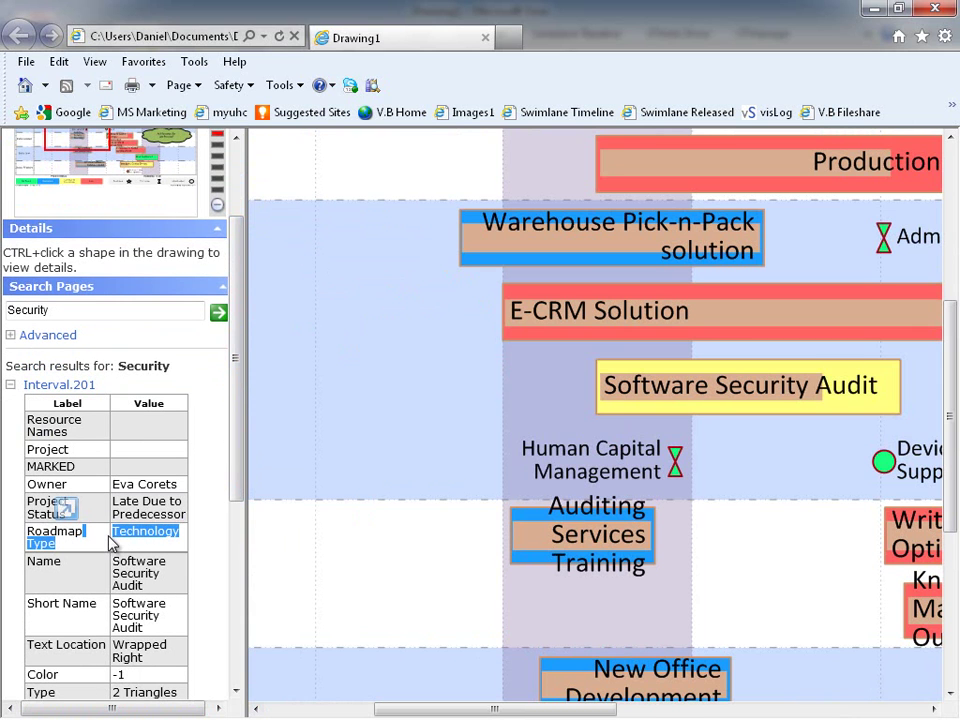
Step: Show the whole page of the exported timeline at 100% page zoom, then close the browser to return to the Visio drawing
scroll(225, 300, up, 3)
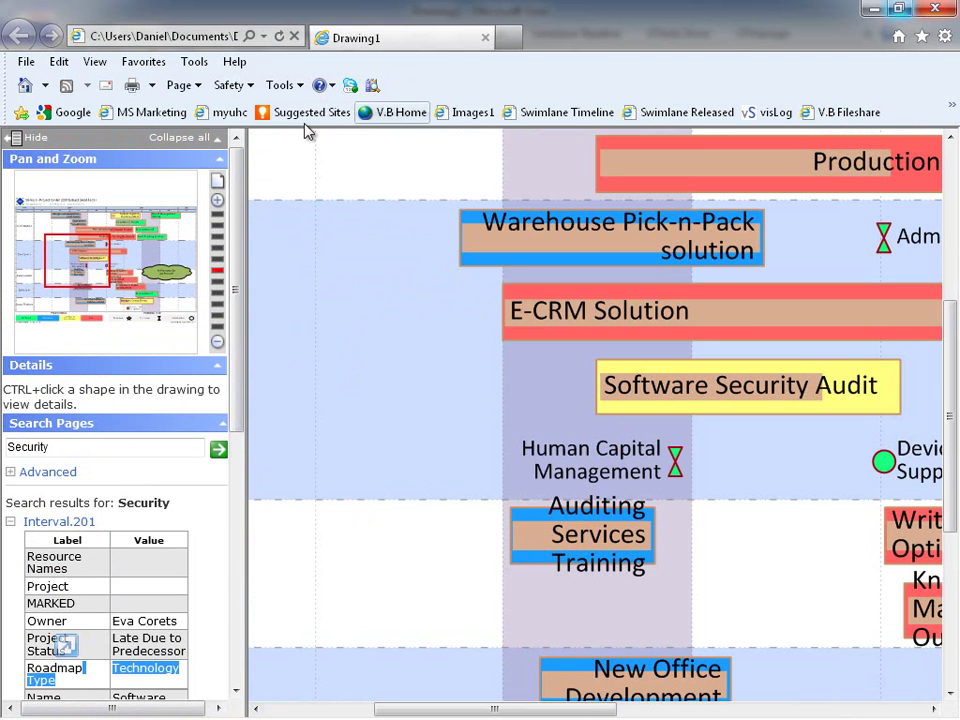
click(216, 184)
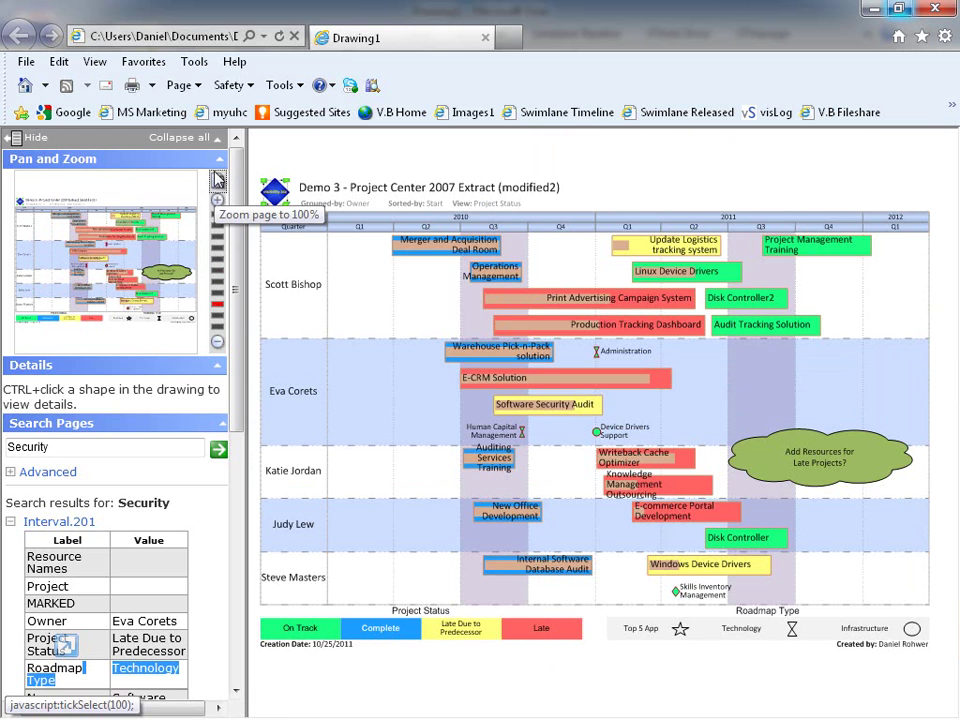
click(938, 9)
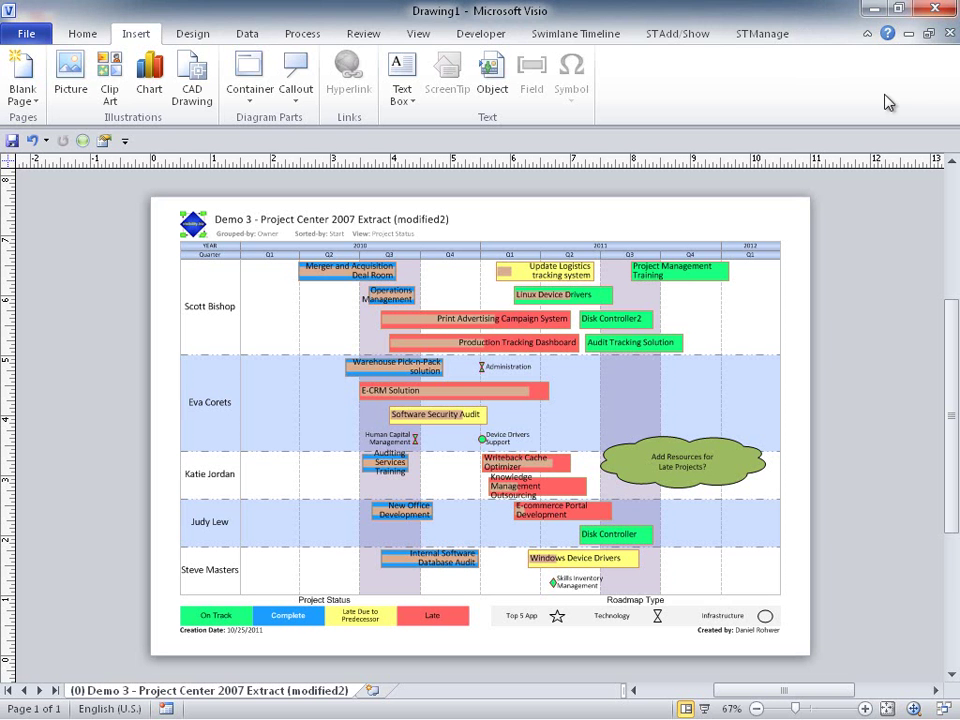